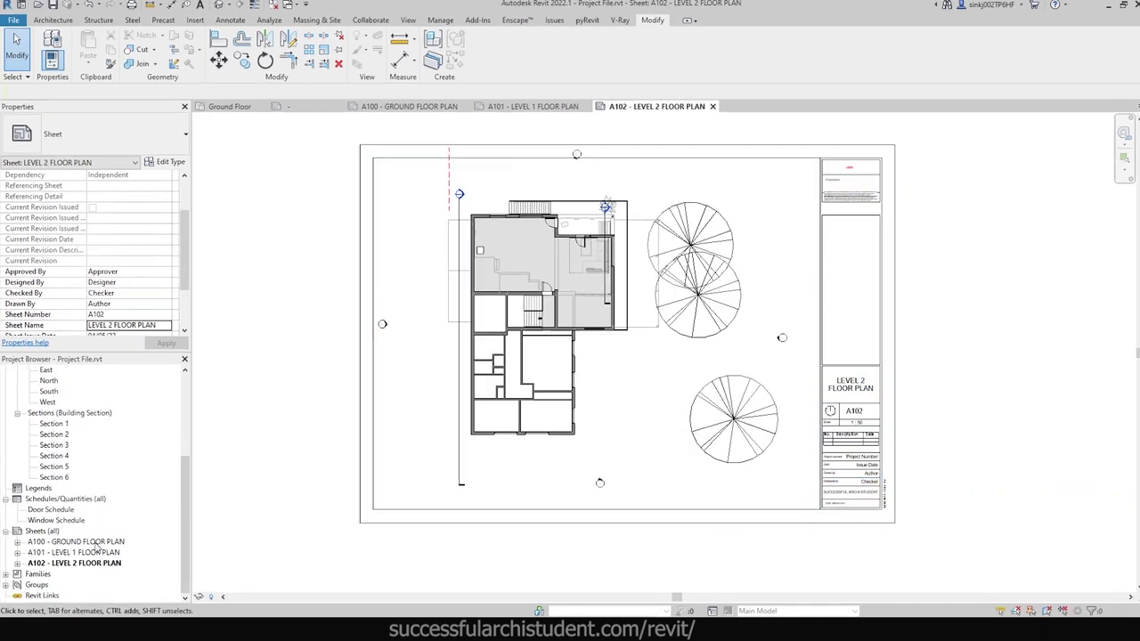
Review the ground floor, level 1 and level 2 floor plan sheets, A100 to A102, one after another.
{"action": "double_click", "coordinate": [116, 535]}
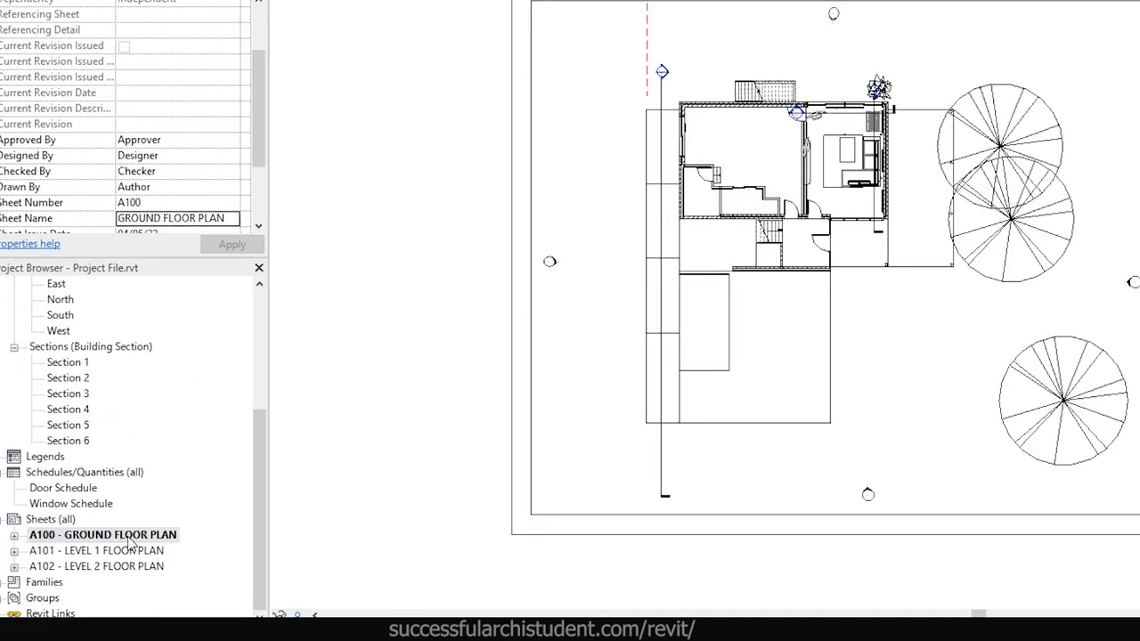
{"action": "left_click", "coordinate": [125, 551]}
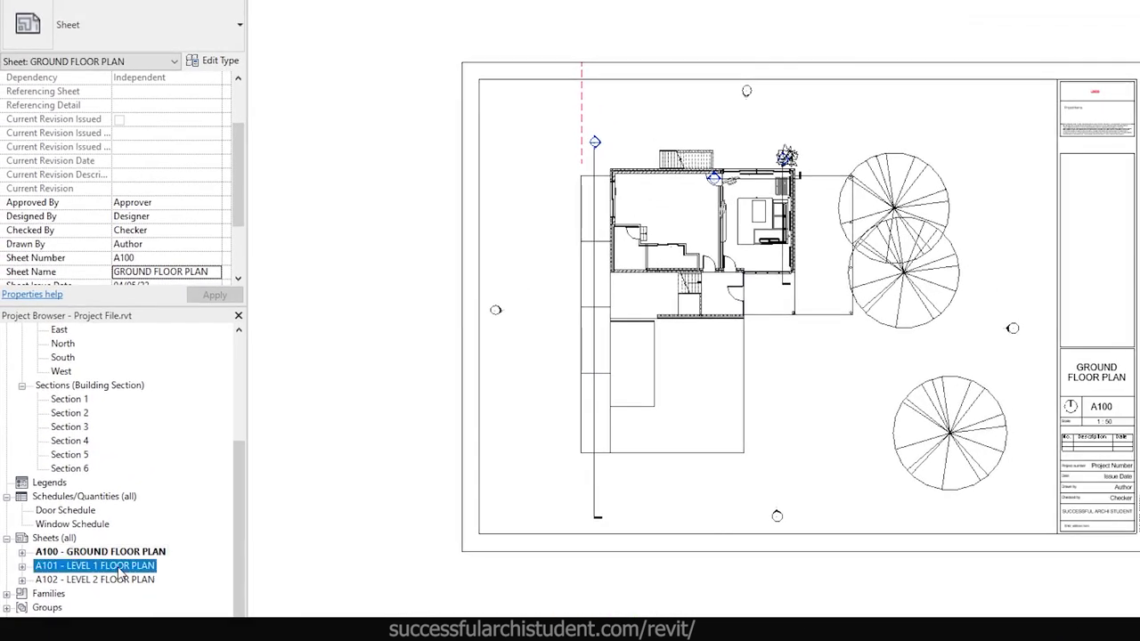
{"action": "double_click", "coordinate": [120, 566]}
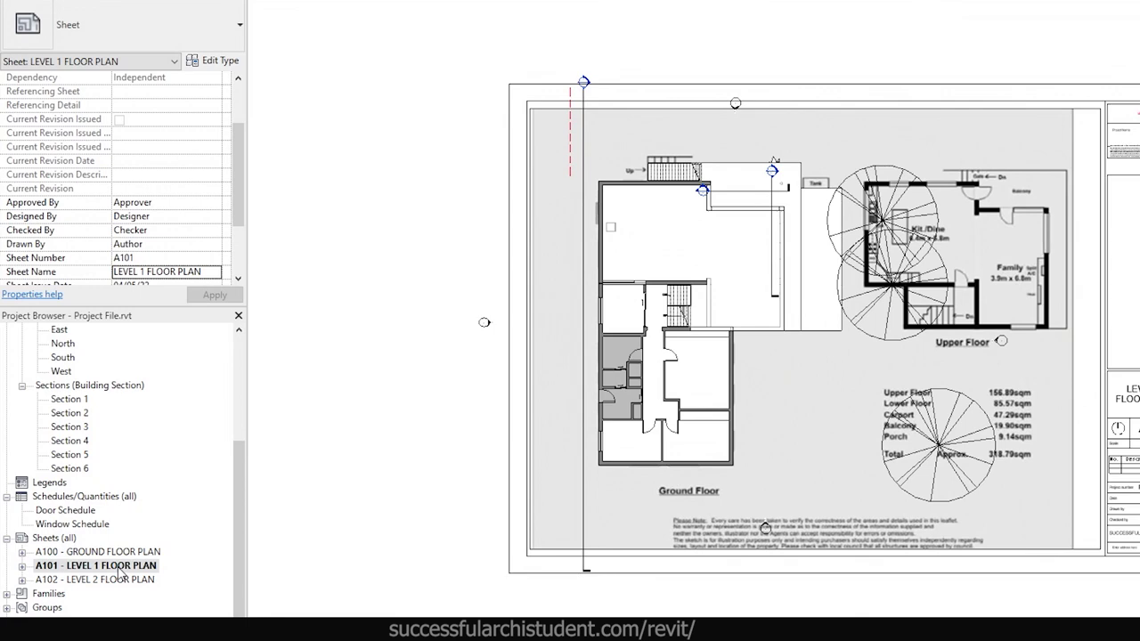
{"action": "double_click", "coordinate": [119, 580]}
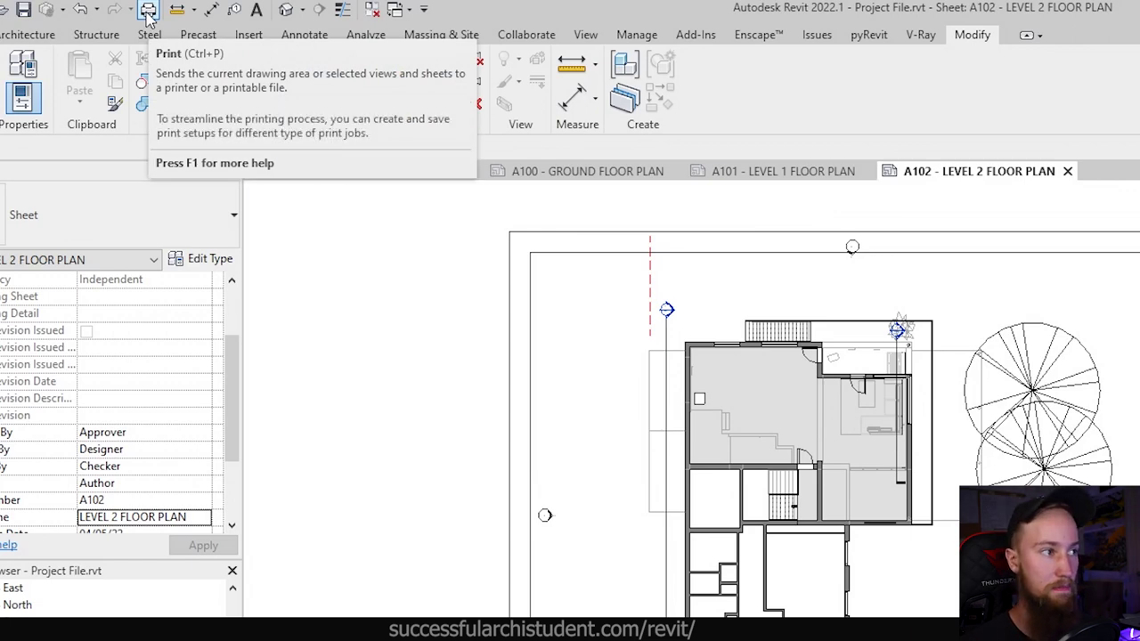
Start a print job for the project and choose Microsoft Print to PDF as the printer.
{"action": "left_click", "coordinate": [148, 12]}
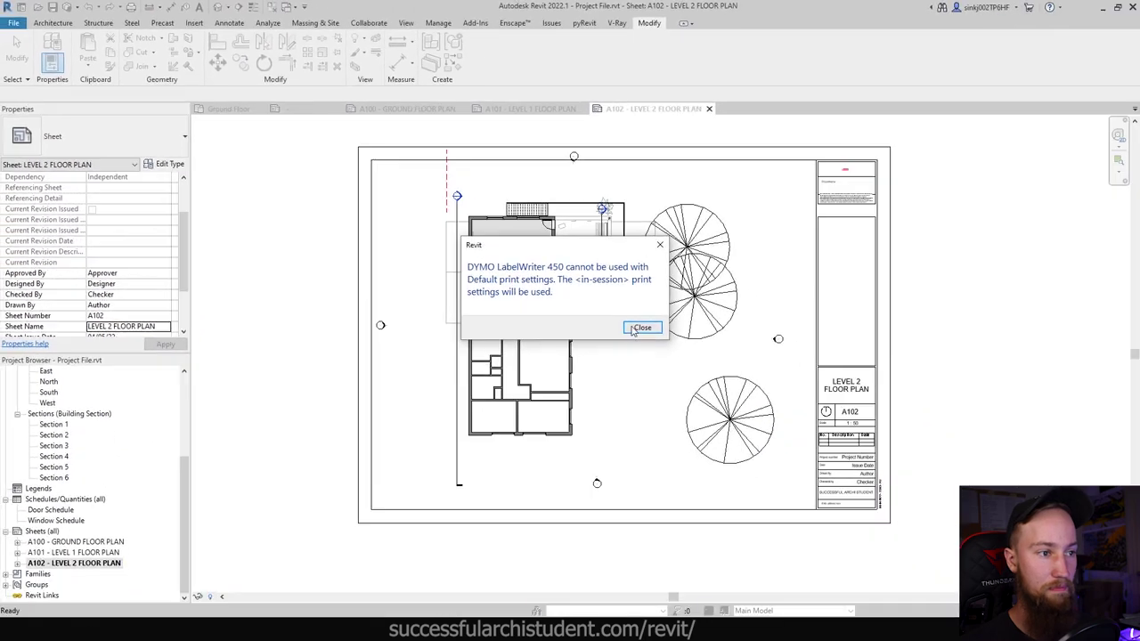
{"action": "left_click", "coordinate": [641, 327]}
{"action": "left_click_drag", "start_coordinate": [201, 32], "coordinate": [388, 177]}
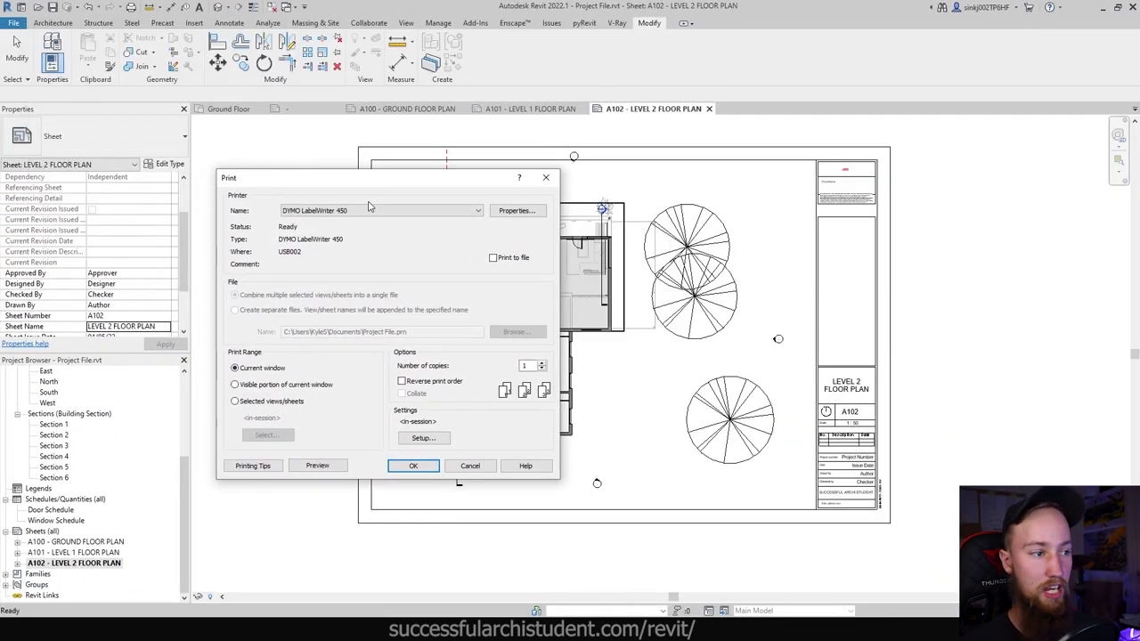
{"action": "left_click", "coordinate": [370, 210]}
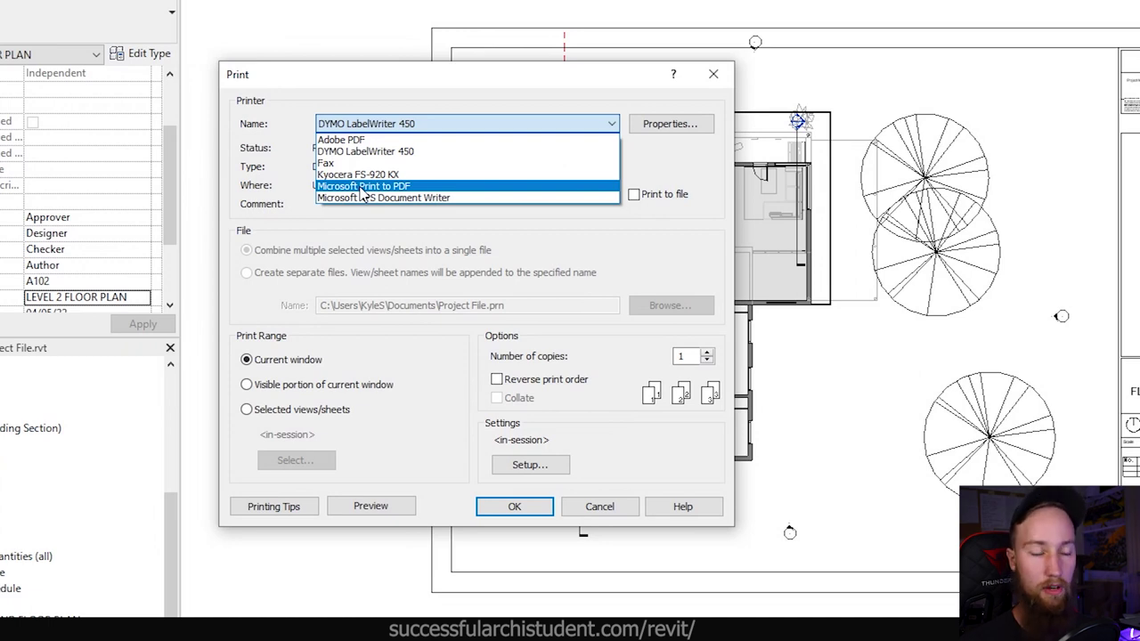
{"action": "left_click", "coordinate": [362, 187]}
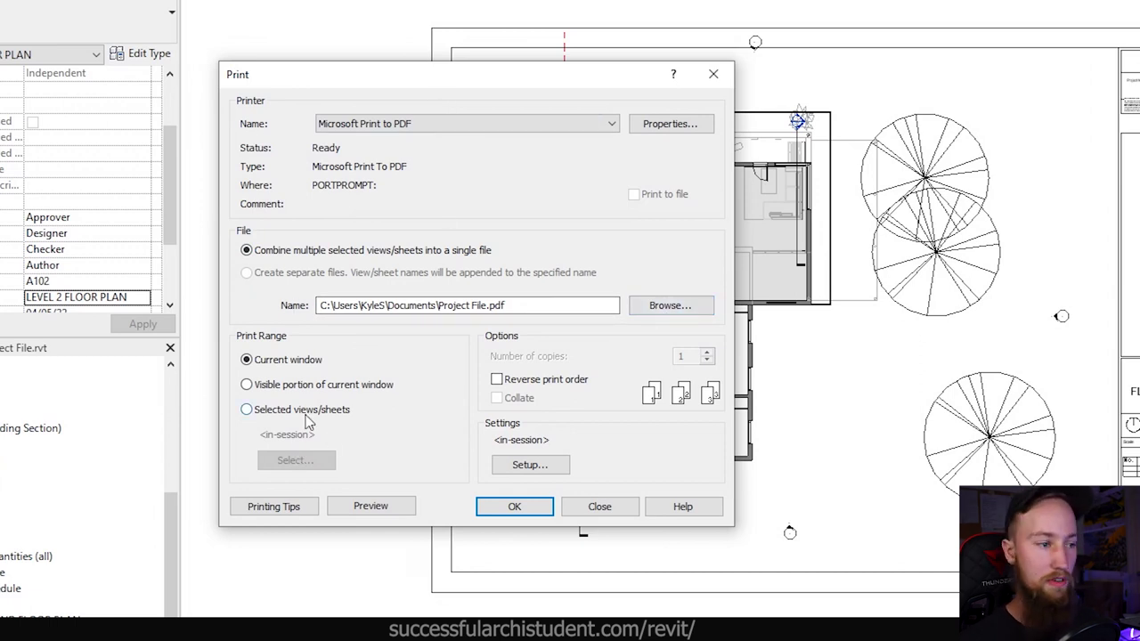
Set the print range to the selected sheets A100, A101 and A102, without saving the selection for future sessions.
{"action": "left_click", "coordinate": [305, 414]}
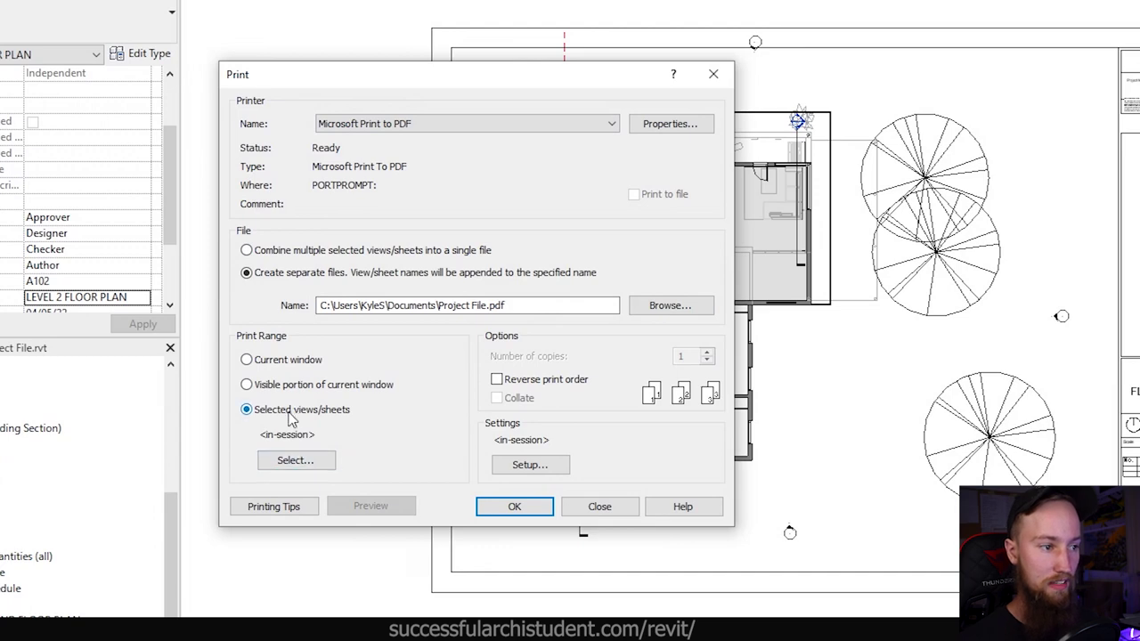
{"action": "left_click", "coordinate": [290, 468]}
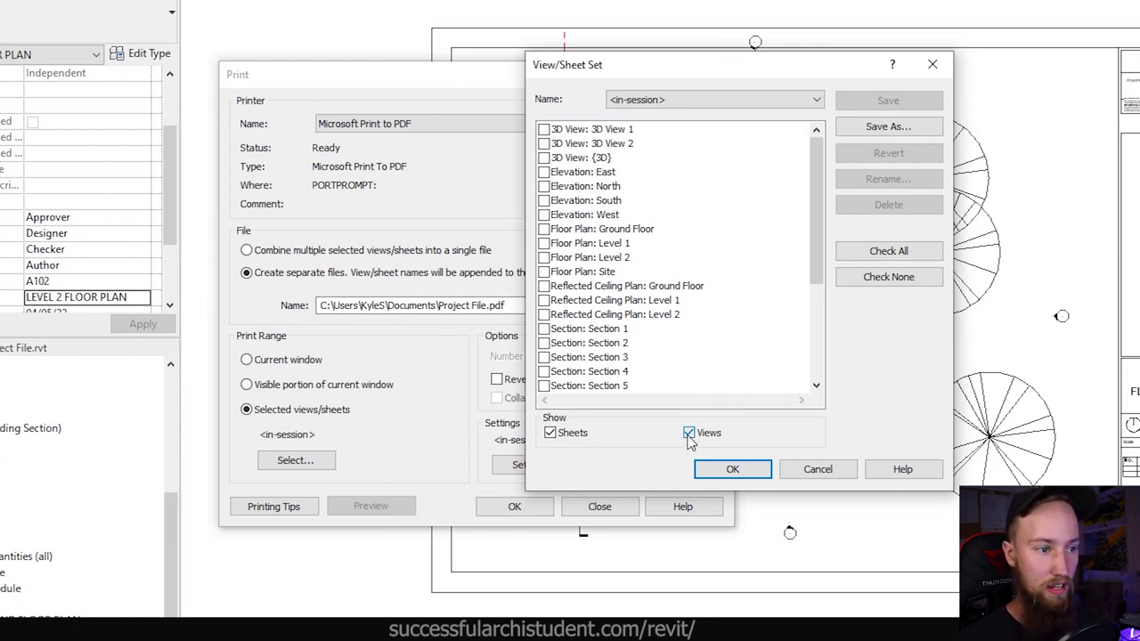
{"action": "left_click", "coordinate": [689, 433]}
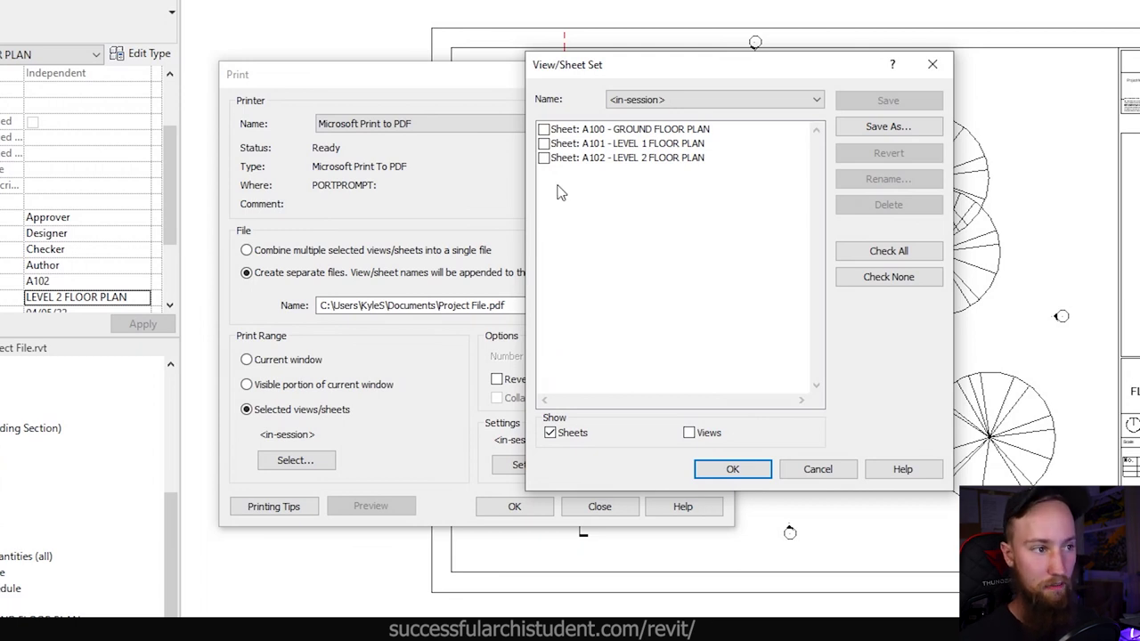
{"action": "left_click", "coordinate": [544, 129]}
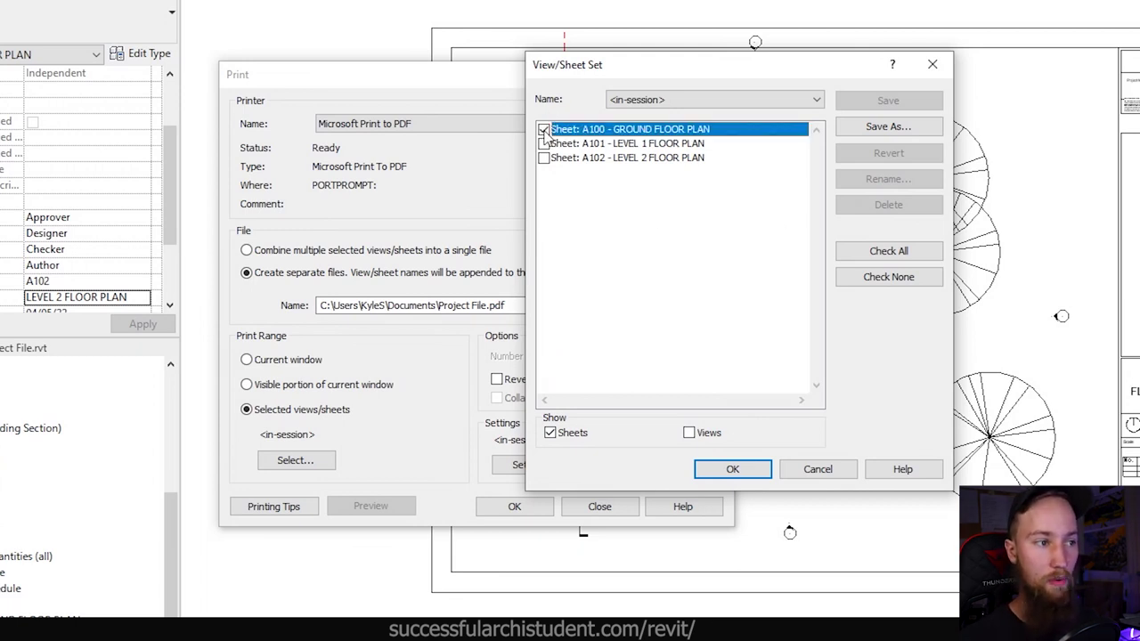
{"action": "left_click", "coordinate": [544, 143]}
{"action": "left_click", "coordinate": [543, 158]}
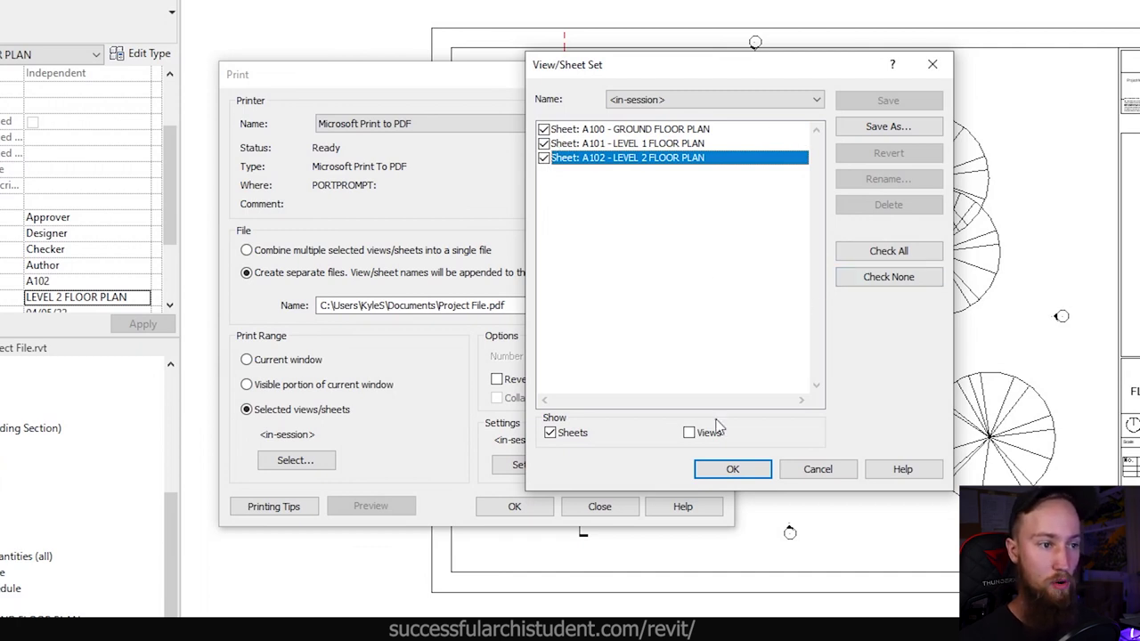
{"action": "left_click", "coordinate": [726, 477]}
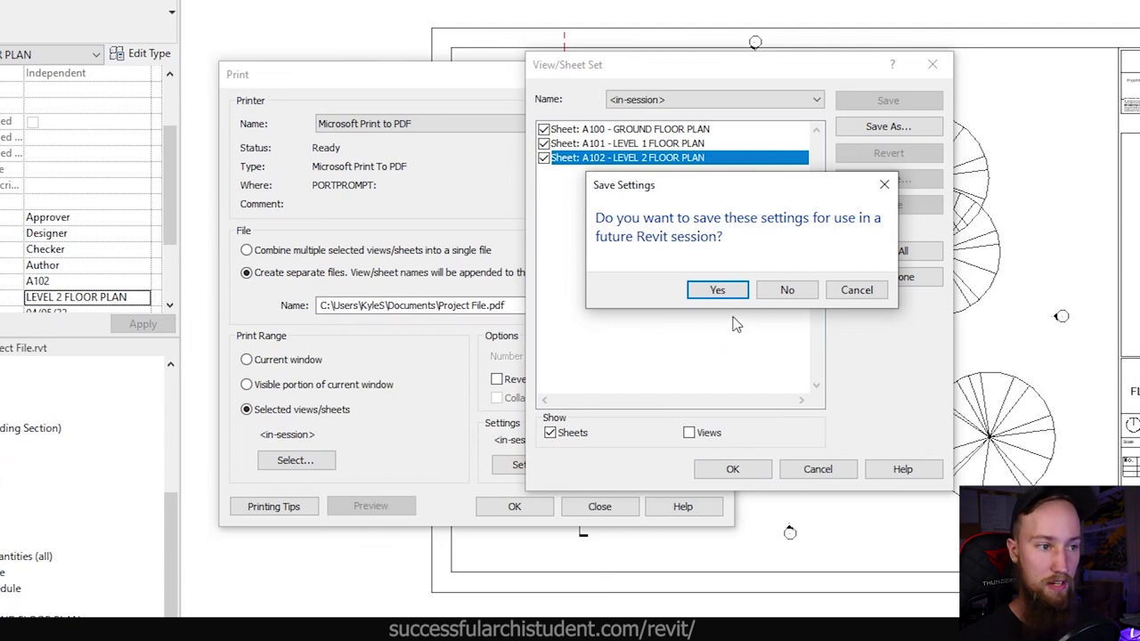
{"action": "left_click", "coordinate": [798, 300]}
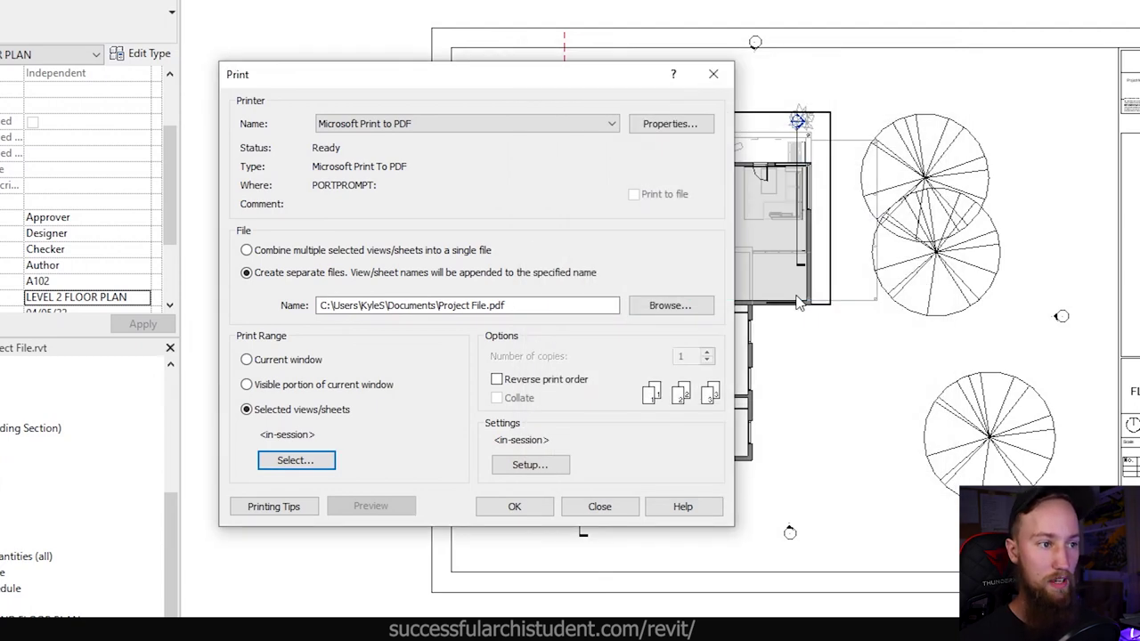
Check the paper sizes that Microsoft Print to PDF offers in the print setup.
{"action": "left_click", "coordinate": [529, 467]}
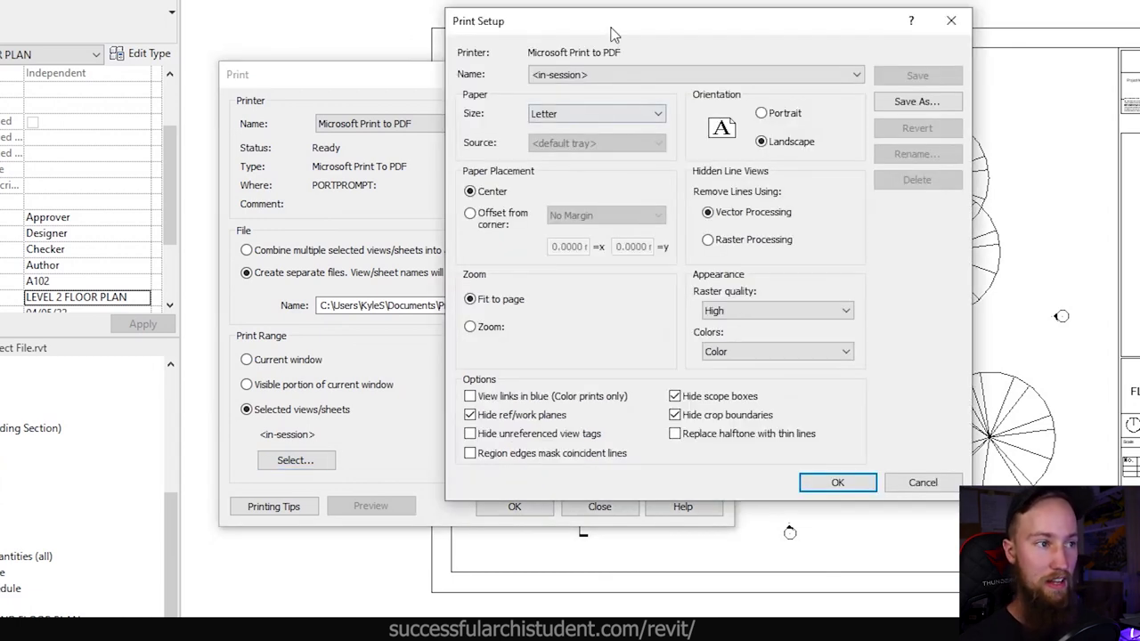
{"action": "left_click_drag", "start_coordinate": [611, 27], "coordinate": [659, 29]}
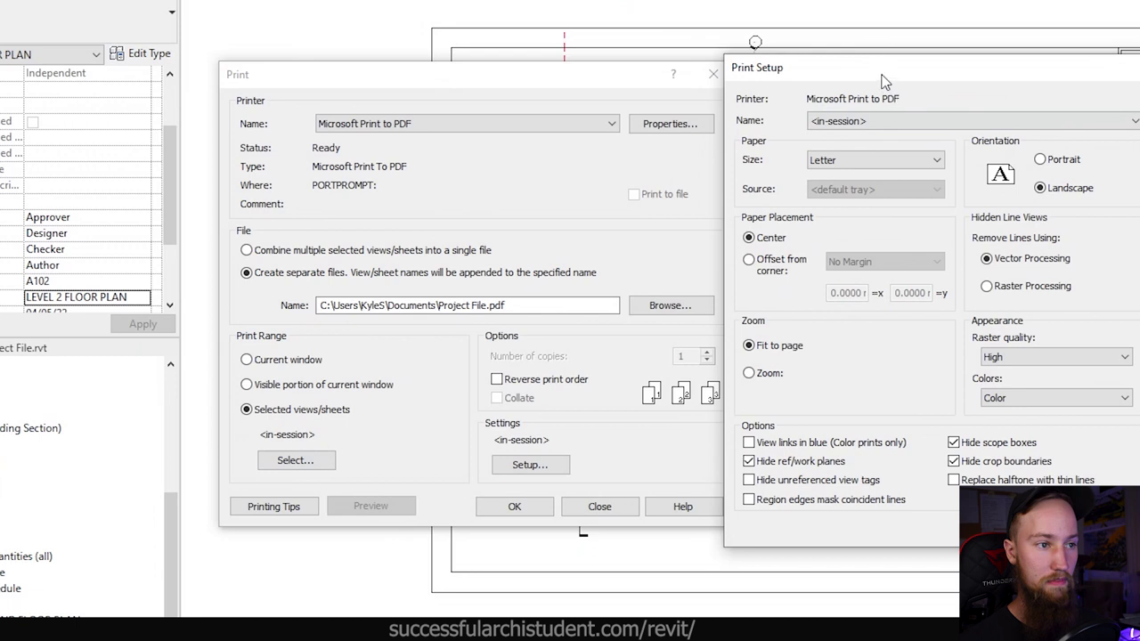
{"action": "left_click_drag", "start_coordinate": [882, 75], "coordinate": [725, 73]}
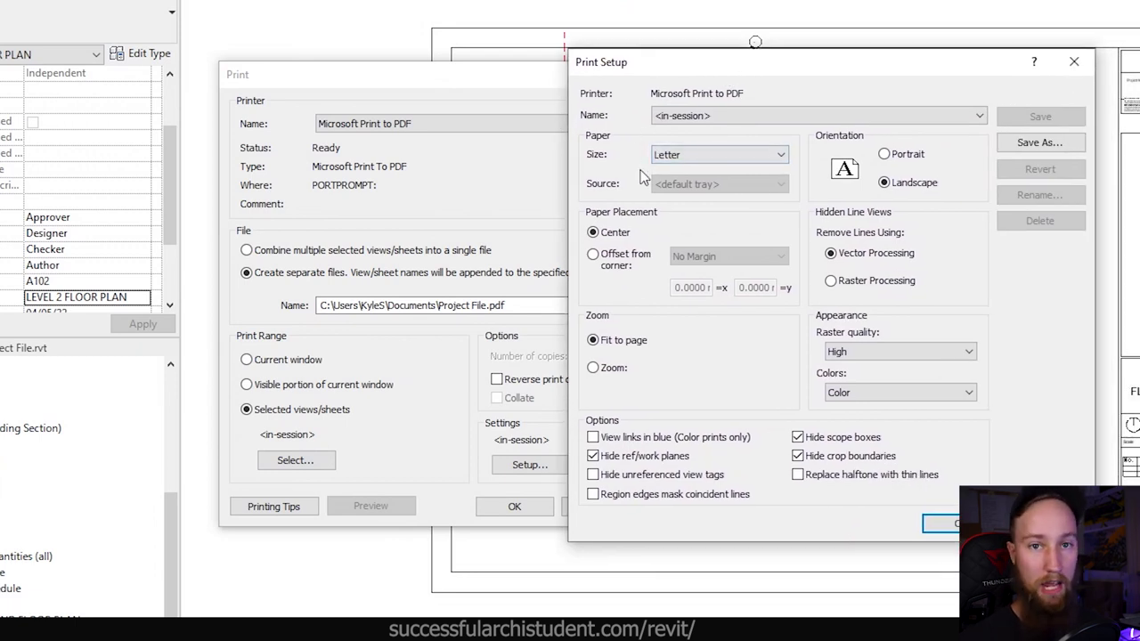
{"action": "left_click", "coordinate": [663, 159]}
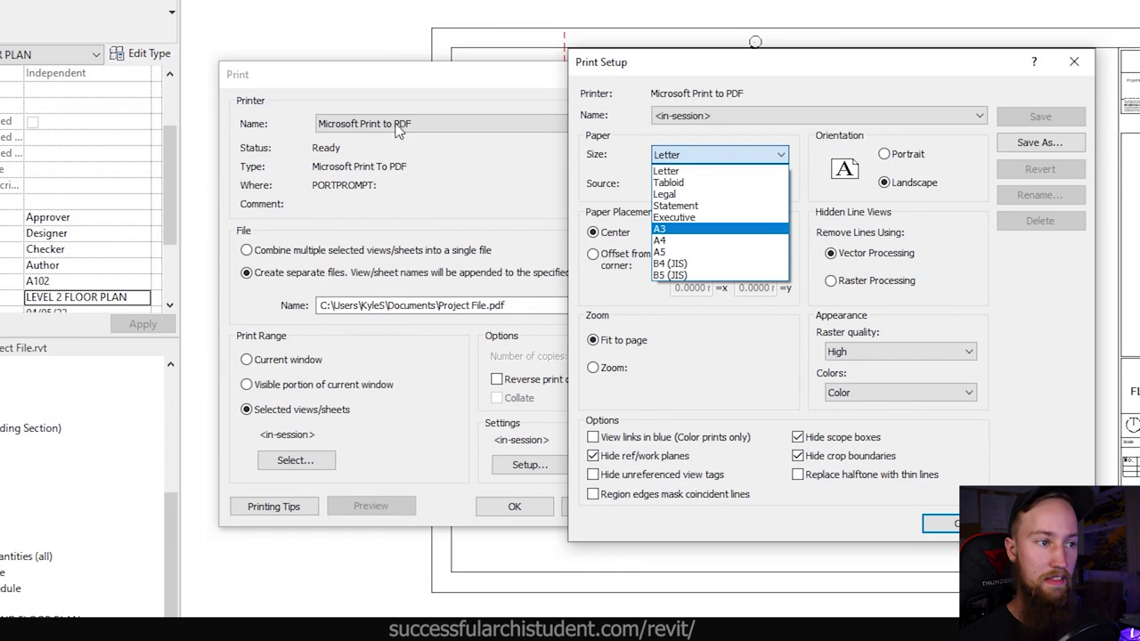
{"action": "key", "text": "Escape"}
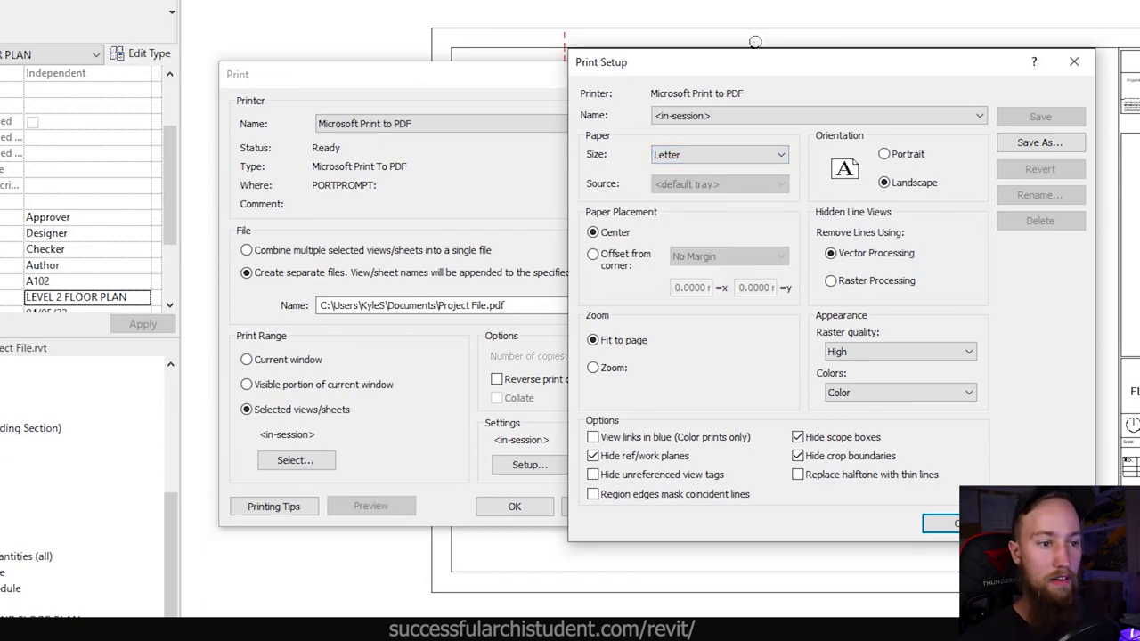
{"action": "key", "text": "Escape"}
Change the printer to Adobe PDF and set the paper size to A1 in the print setup.
{"action": "left_click", "coordinate": [396, 123]}
{"action": "left_click", "coordinate": [394, 139]}
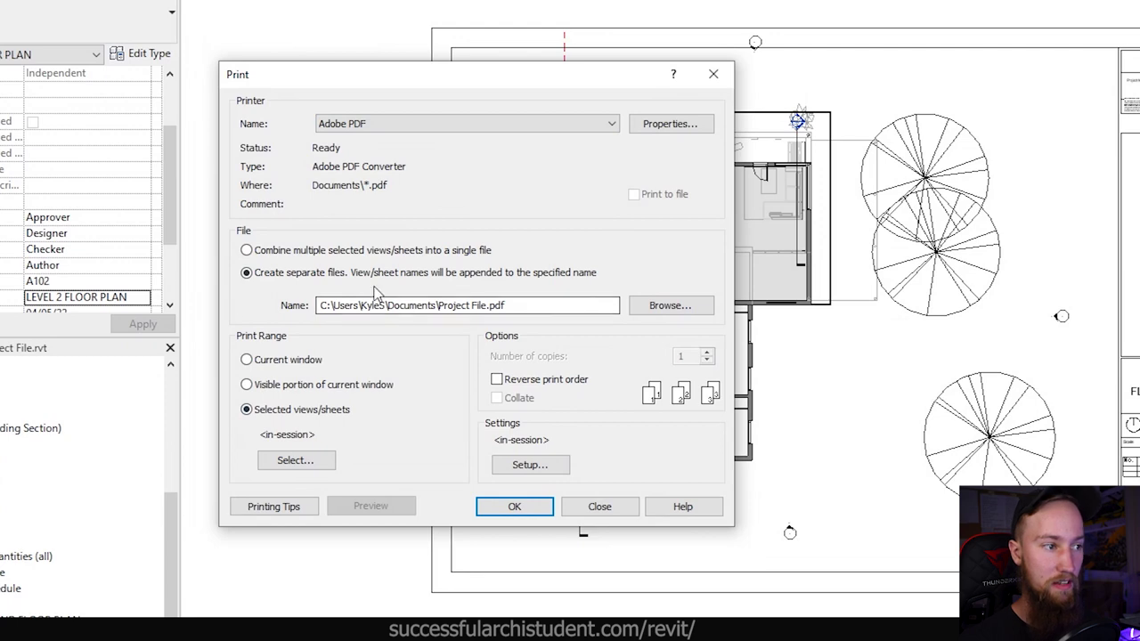
{"action": "left_click", "coordinate": [505, 470]}
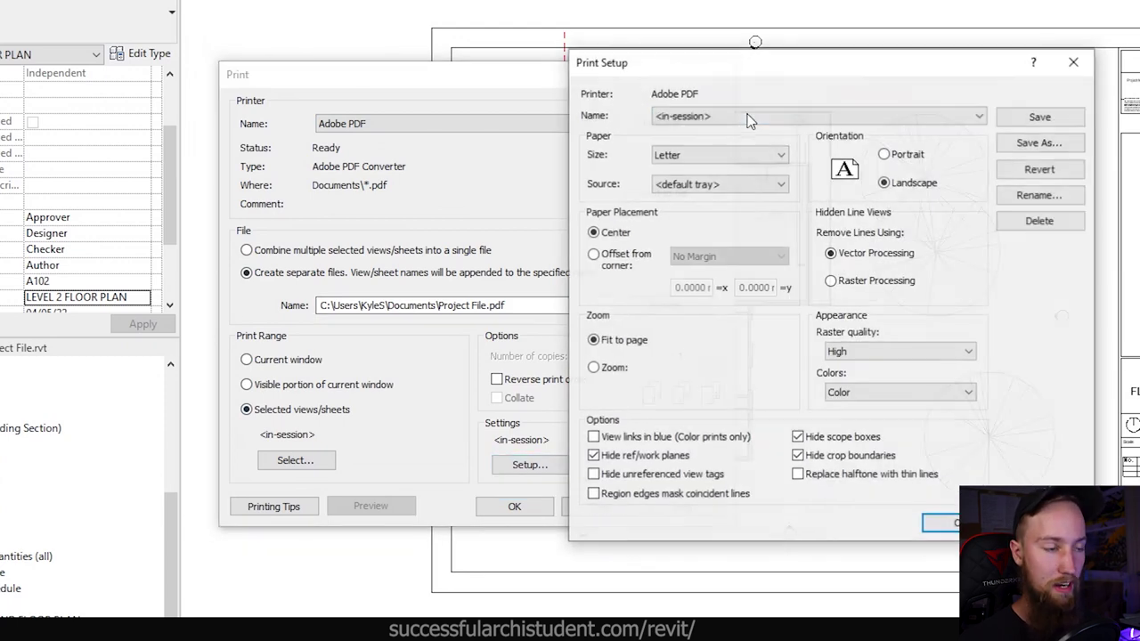
{"action": "left_click", "coordinate": [720, 156]}
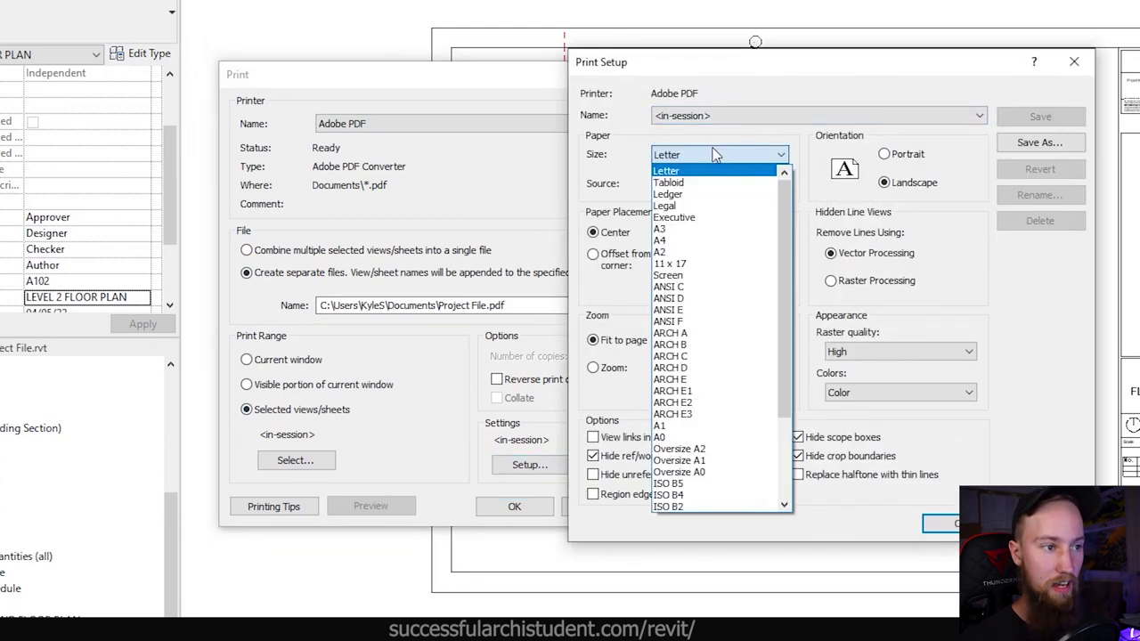
{"action": "left_click", "coordinate": [693, 427]}
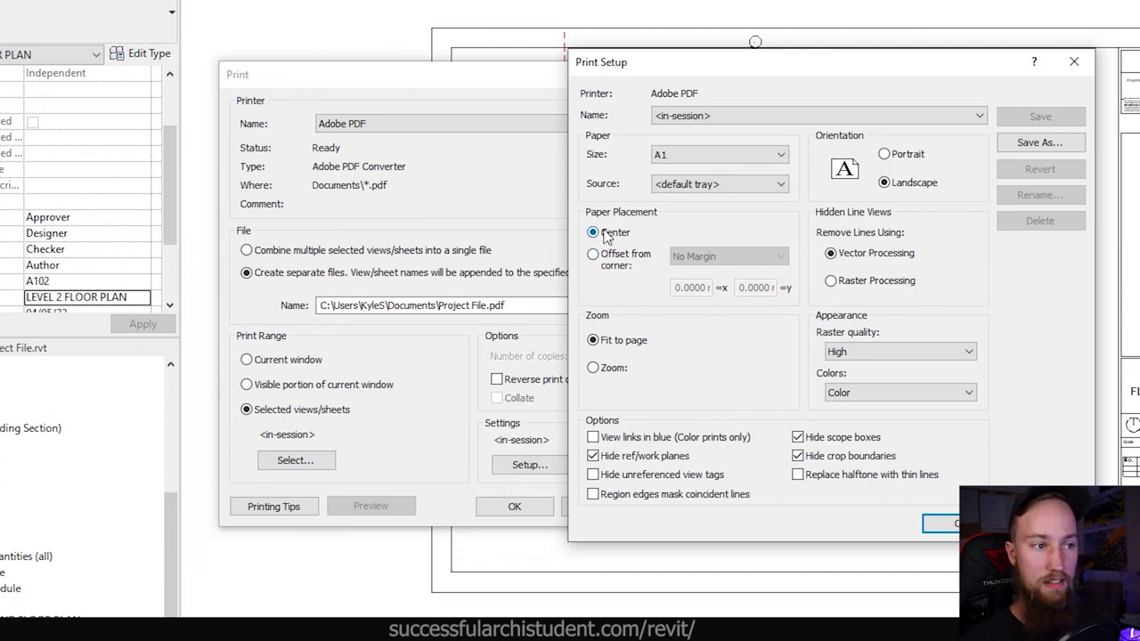
Try a print zoom of 97% size and return to fitting the page.
{"action": "left_click", "coordinate": [614, 374]}
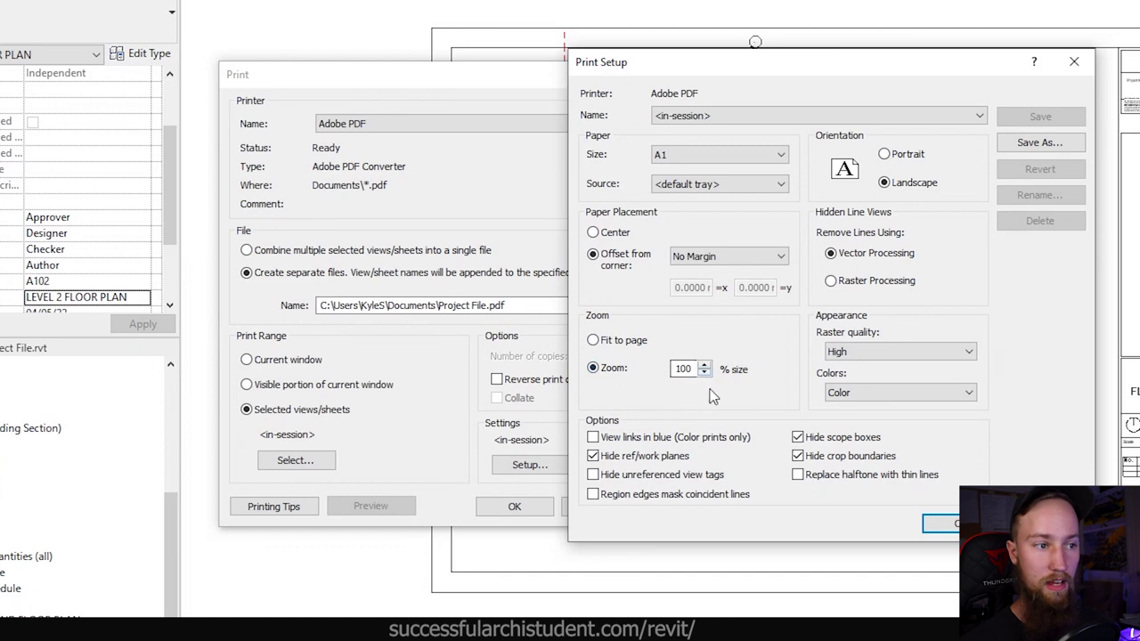
{"action": "left_click", "coordinate": [692, 368]}
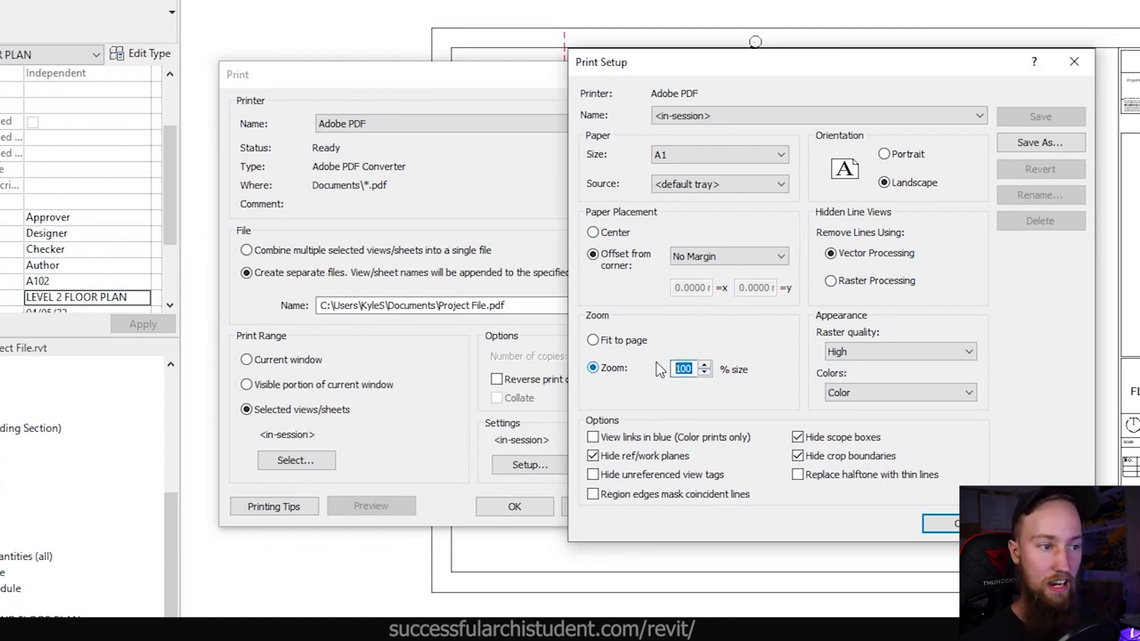
{"action": "type", "text": "97"}
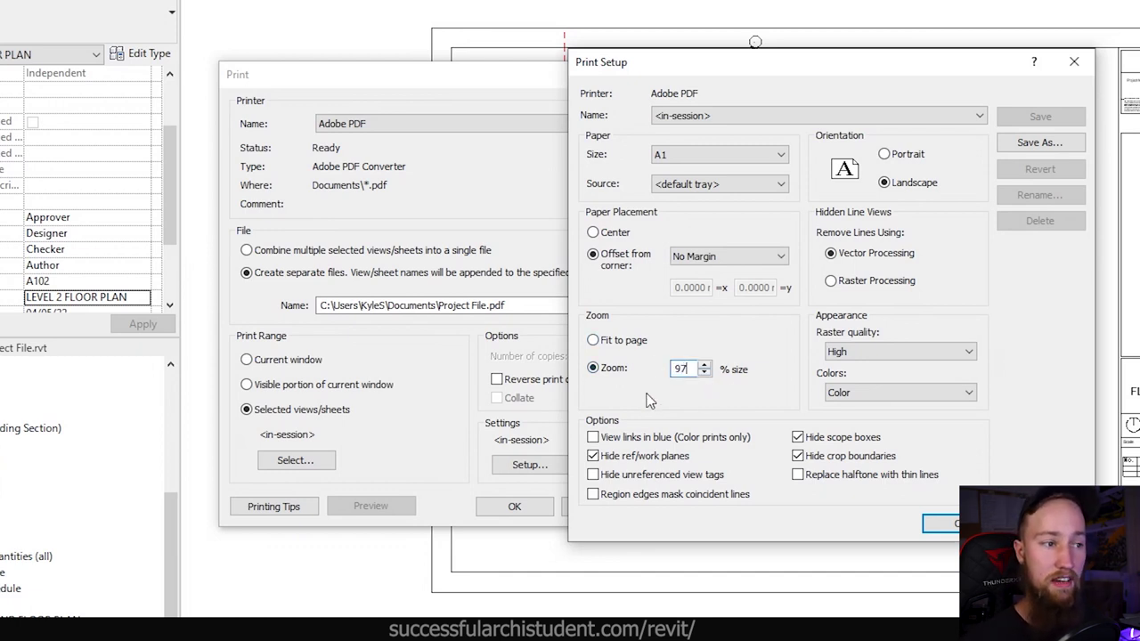
{"action": "left_click", "coordinate": [613, 342]}
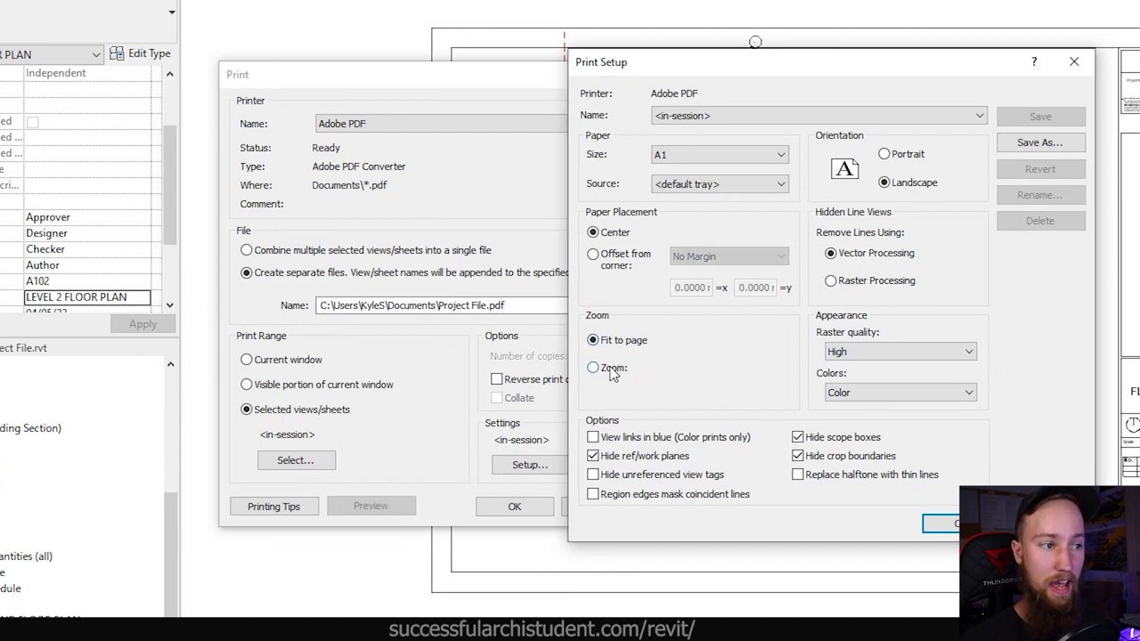
Set the print zoom to a fixed 100% size.
{"action": "left_click", "coordinate": [612, 370]}
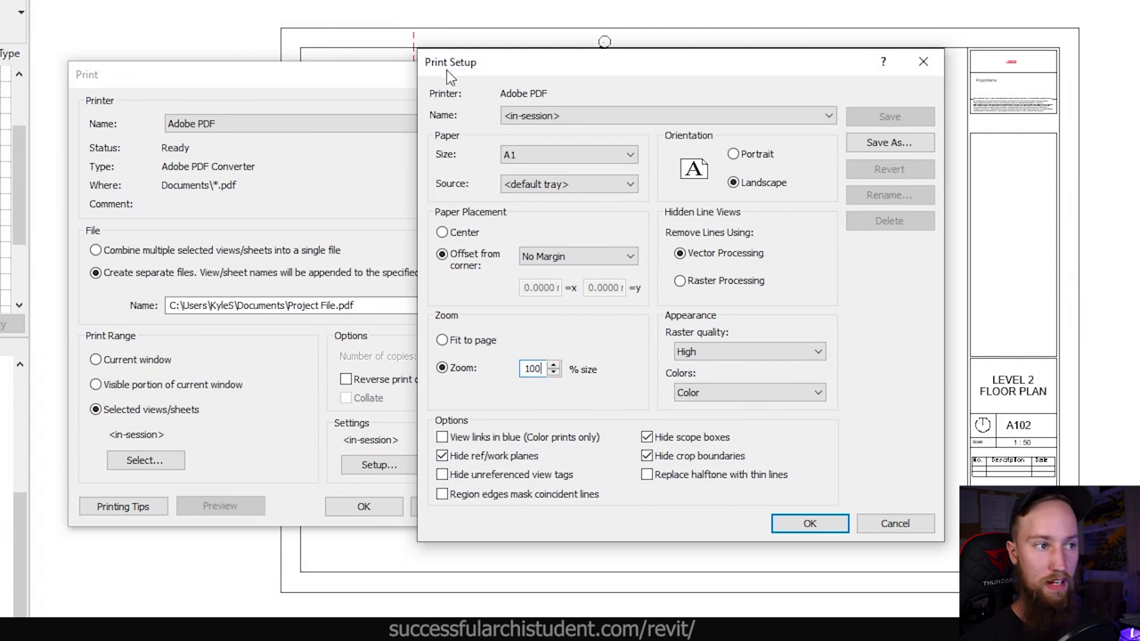
{"action": "left_click_drag", "start_coordinate": [448, 78], "coordinate": [516, 102]}
{"action": "left_click_drag", "start_coordinate": [593, 101], "coordinate": [517, 87]}
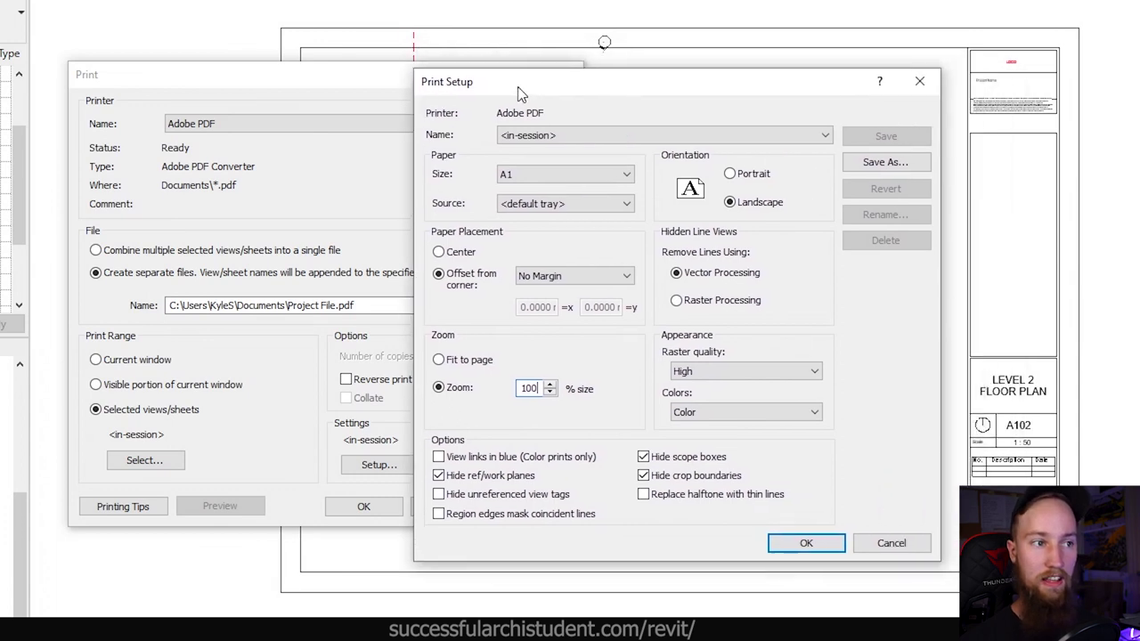
Hide unreferenced view tags, stop hiding scope boxes and crop boundaries, and switch hidden line views to raster processing.
{"action": "left_click", "coordinate": [501, 501]}
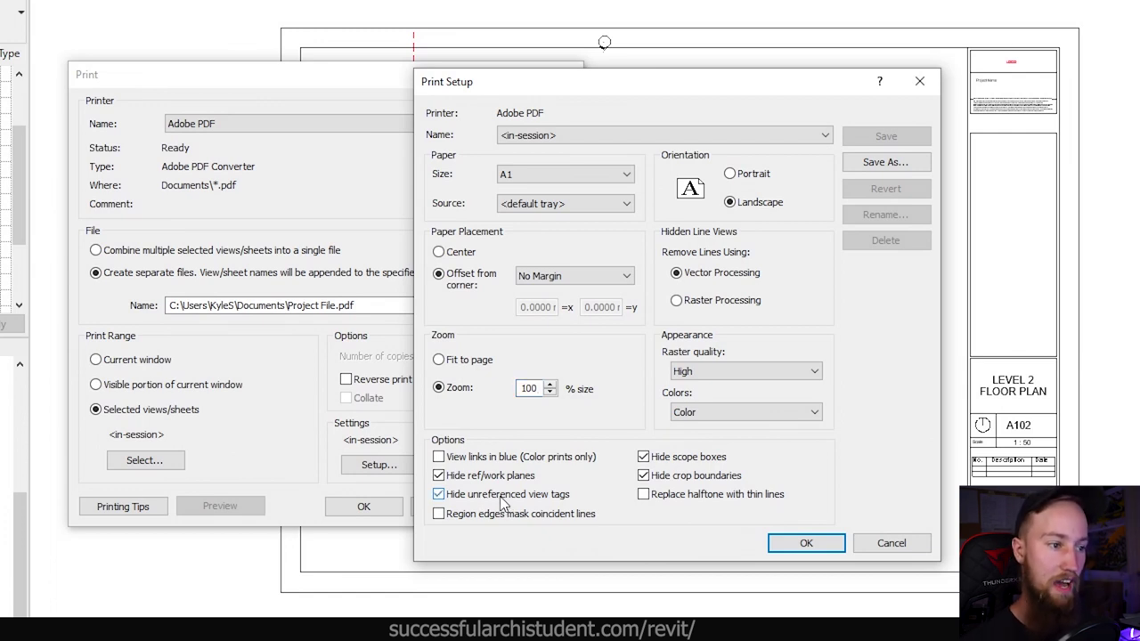
{"action": "left_click", "coordinate": [687, 478]}
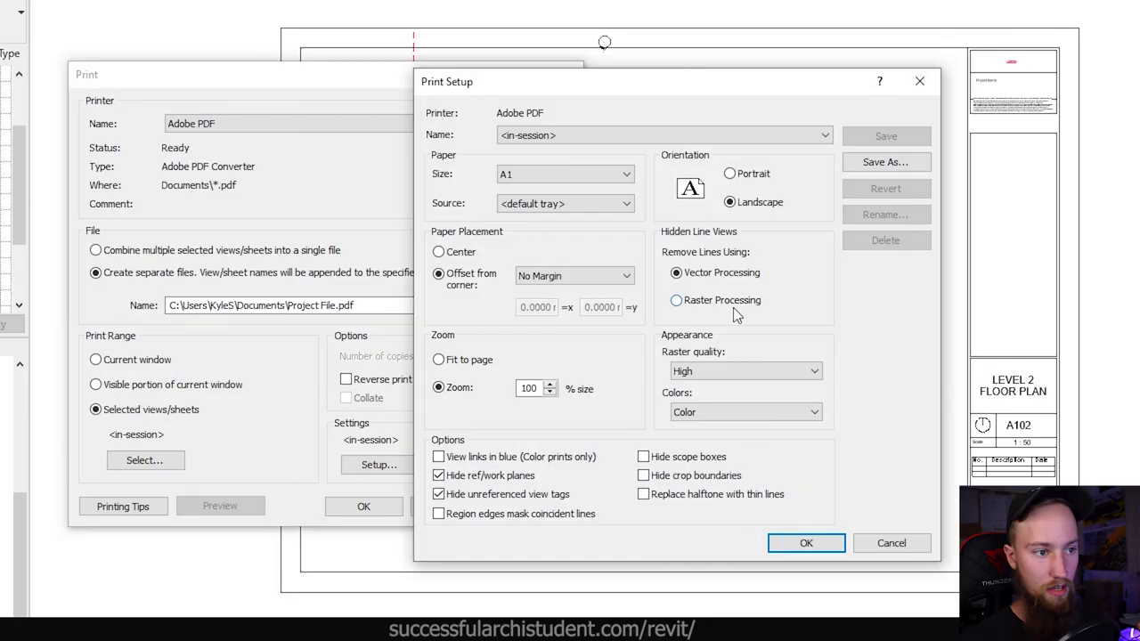
{"action": "left_click", "coordinate": [734, 305]}
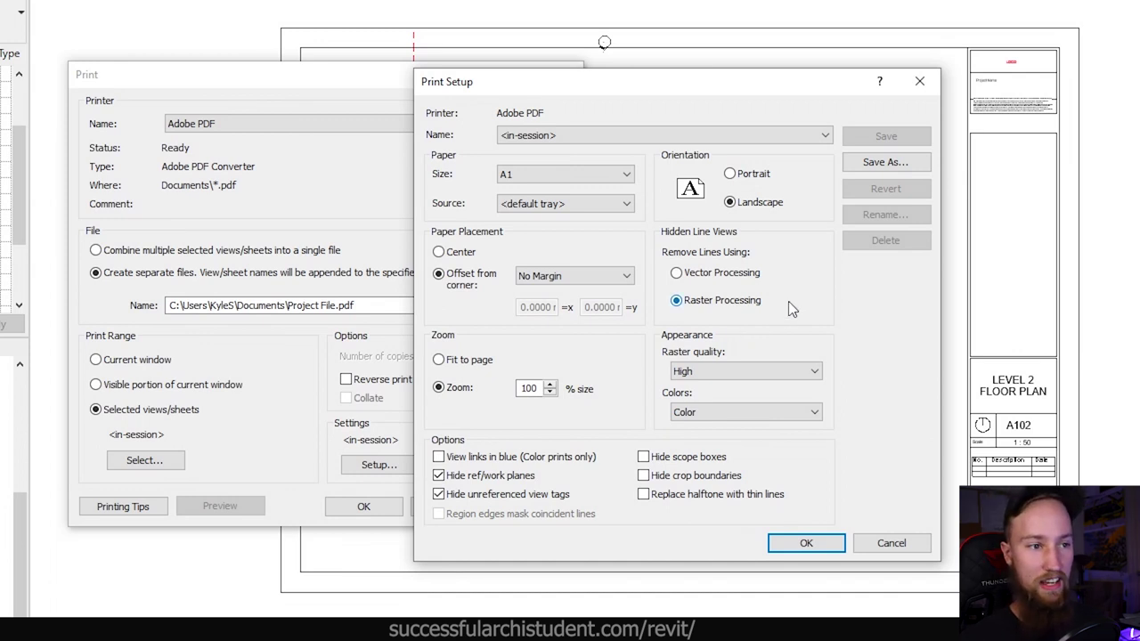
Save the current print settings as a new print setup named A1 PRINT.
{"action": "left_click", "coordinate": [883, 164]}
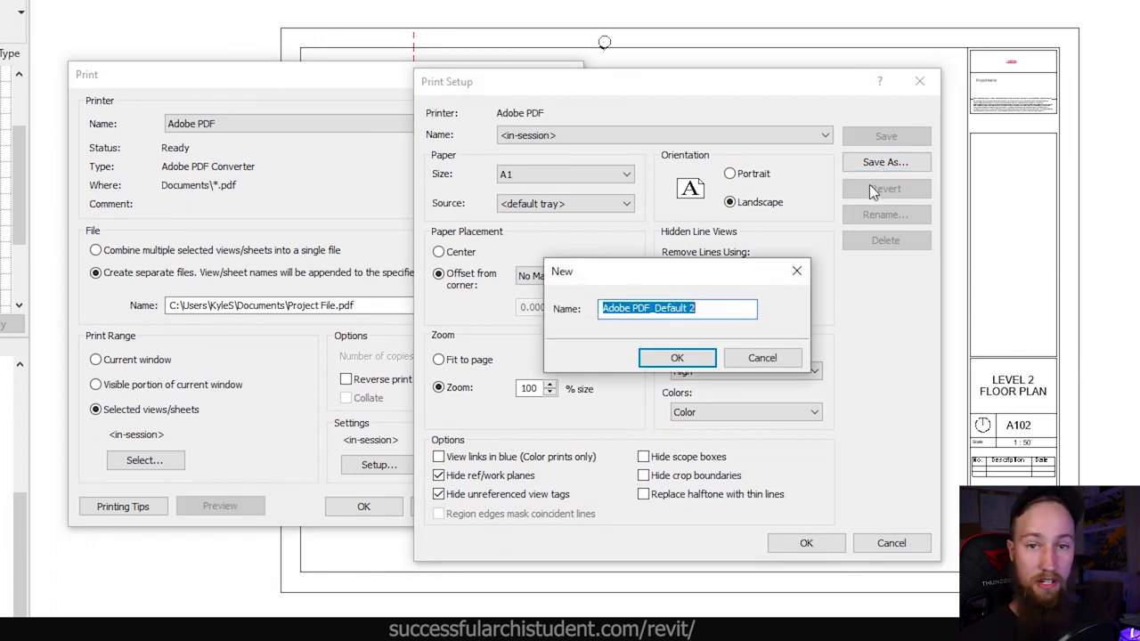
{"action": "type", "text": "A1 PRINT"}
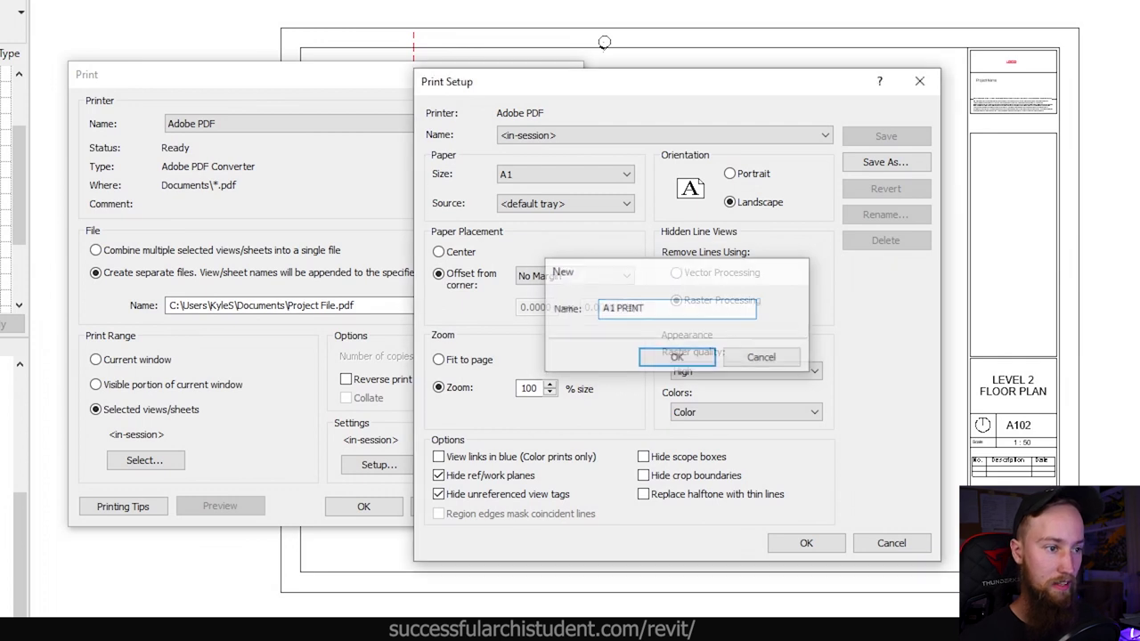
Apply the A1 PRINT print setup to the print job and combine the selected sheets into a single file.
{"action": "left_click", "coordinate": [677, 358]}
{"action": "left_click", "coordinate": [605, 136]}
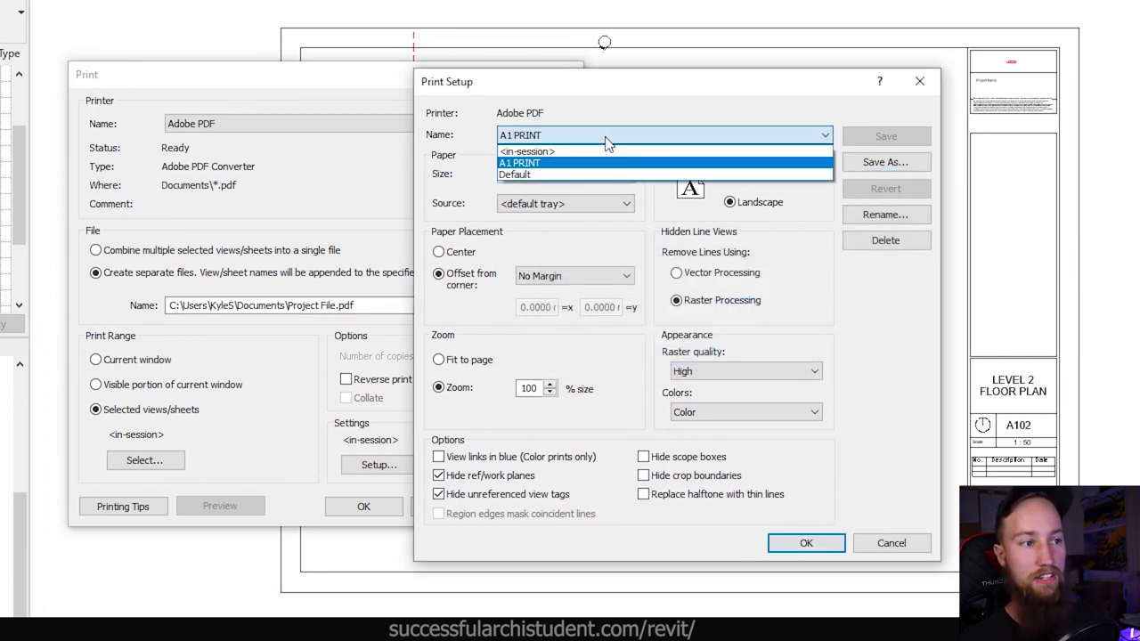
{"action": "left_click", "coordinate": [534, 162]}
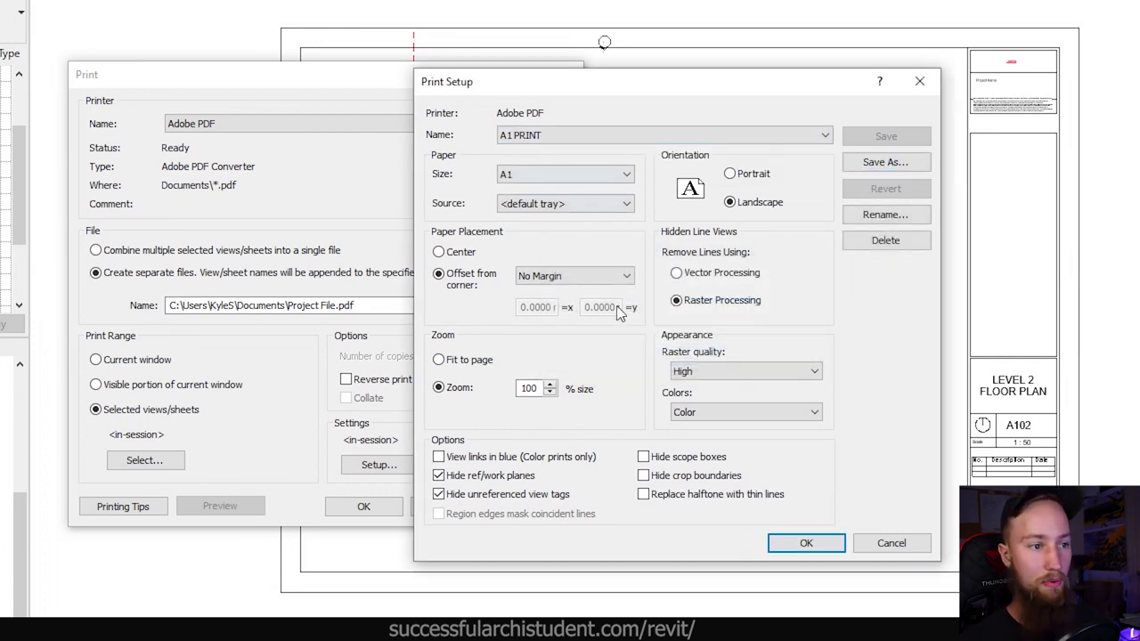
{"action": "left_click", "coordinate": [806, 544]}
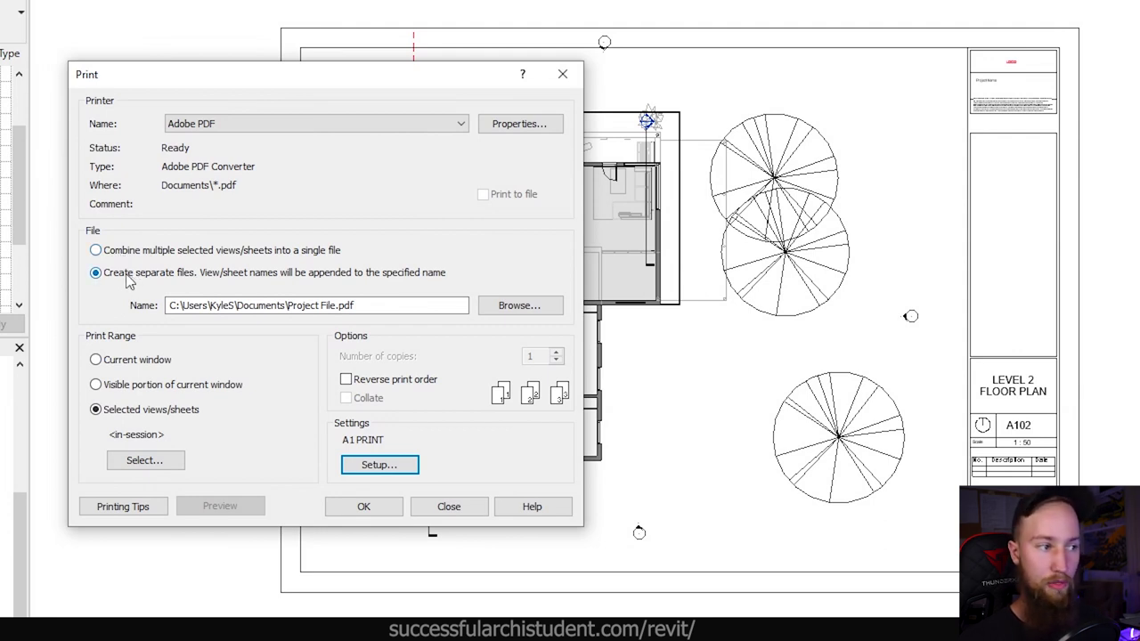
{"action": "left_click", "coordinate": [127, 279]}
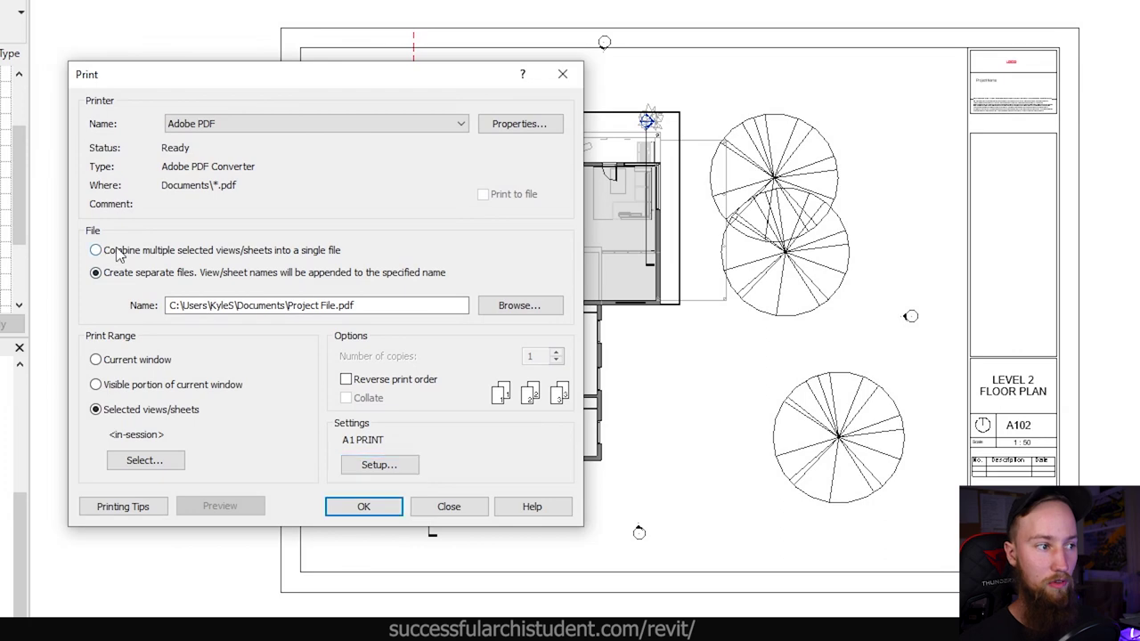
{"action": "left_click", "coordinate": [111, 252]}
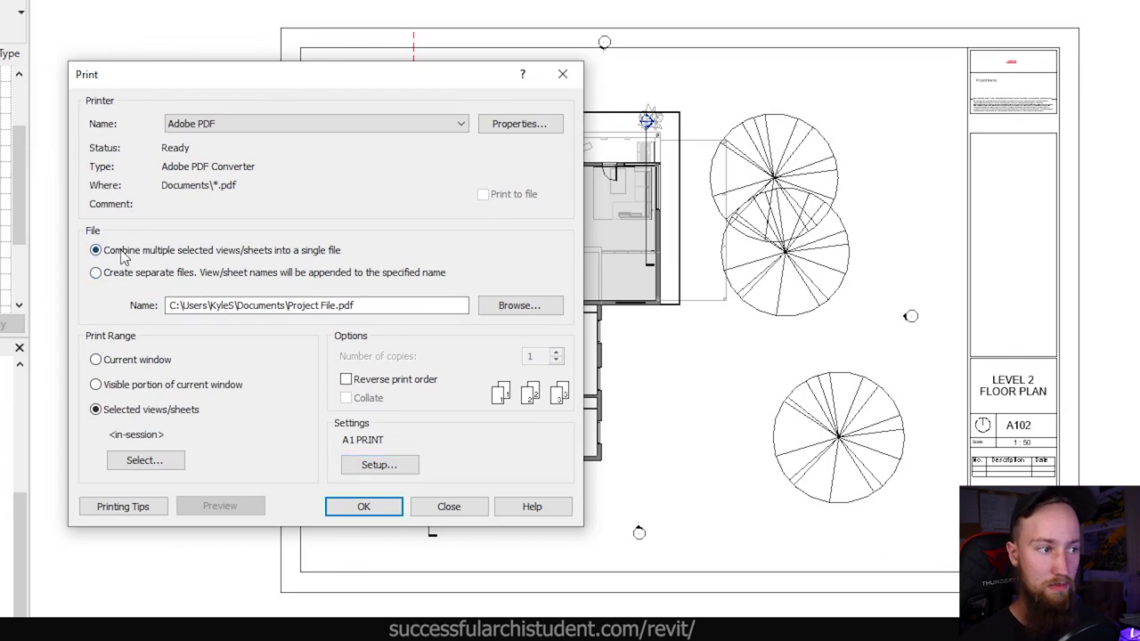
List only sheets in the view/sheet selection and save sheets A100 to A102 as a set named Floor Plans.
{"action": "left_click", "coordinate": [144, 461]}
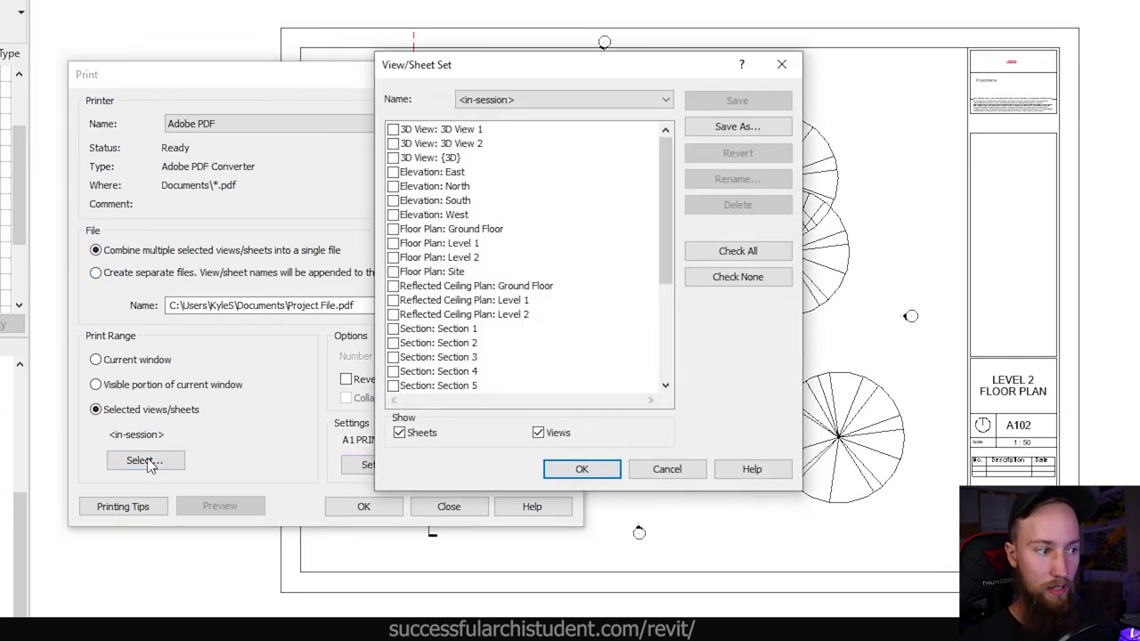
{"action": "left_click", "coordinate": [539, 434]}
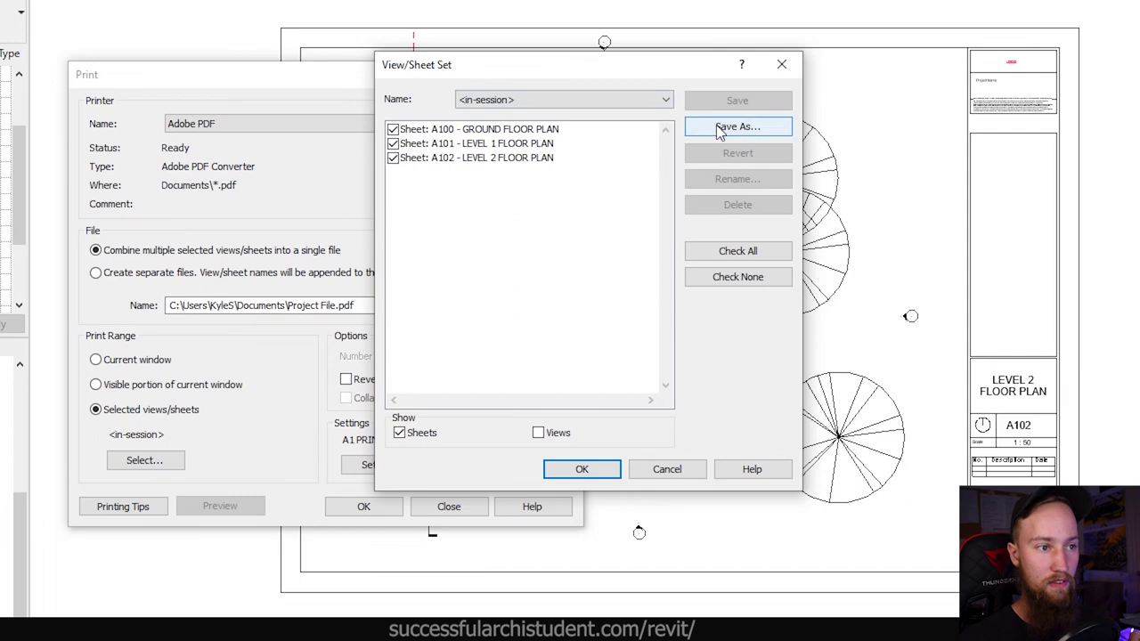
{"action": "left_click", "coordinate": [720, 130]}
{"action": "type", "text": "Flo"}
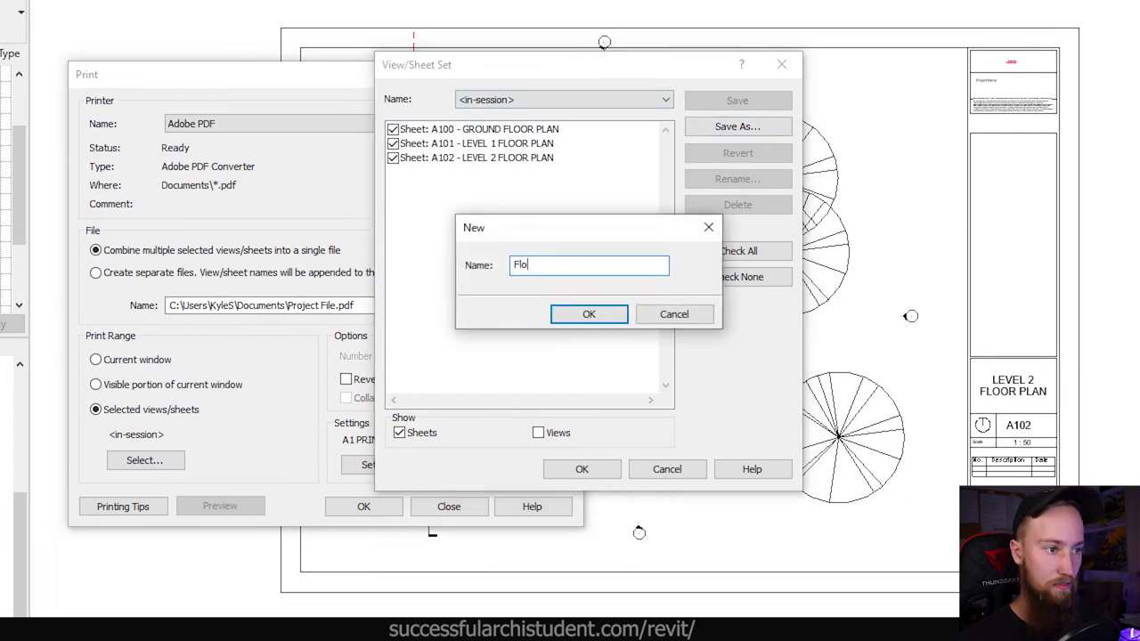
{"action": "type", "text": "or Plans"}
{"action": "key", "text": "Return"}
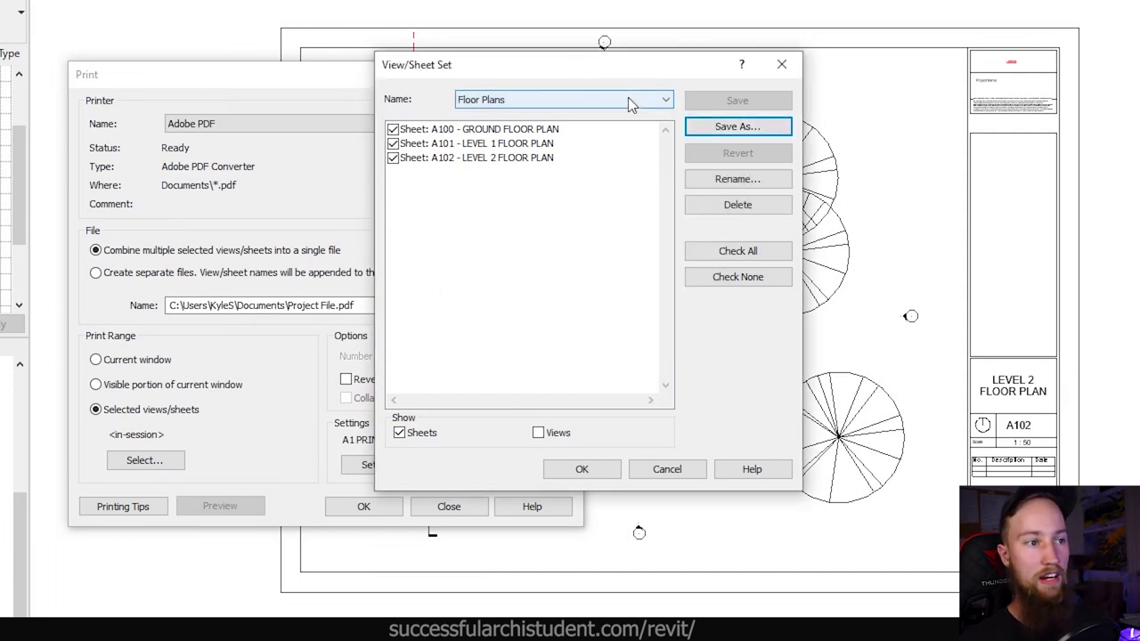
Clear the checked sheets and restore them by reloading the Floor Plans set, listing sheets only.
{"action": "left_click", "coordinate": [512, 105]}
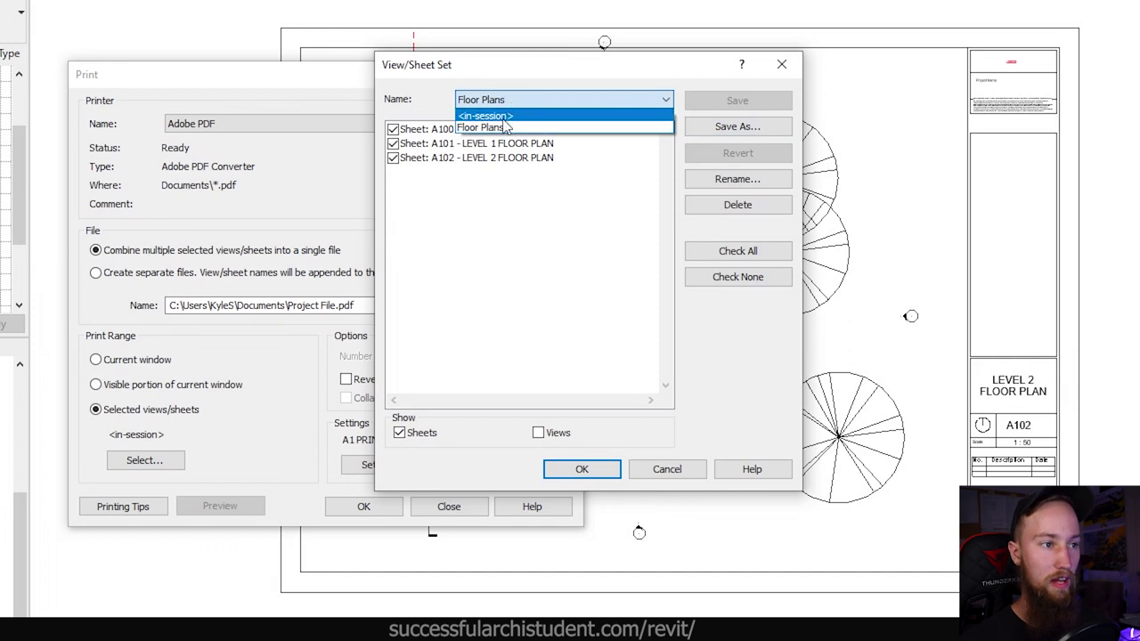
{"action": "left_click", "coordinate": [509, 127]}
{"action": "left_click", "coordinate": [738, 276]}
{"action": "left_click", "coordinate": [502, 101]}
{"action": "left_click", "coordinate": [507, 127]}
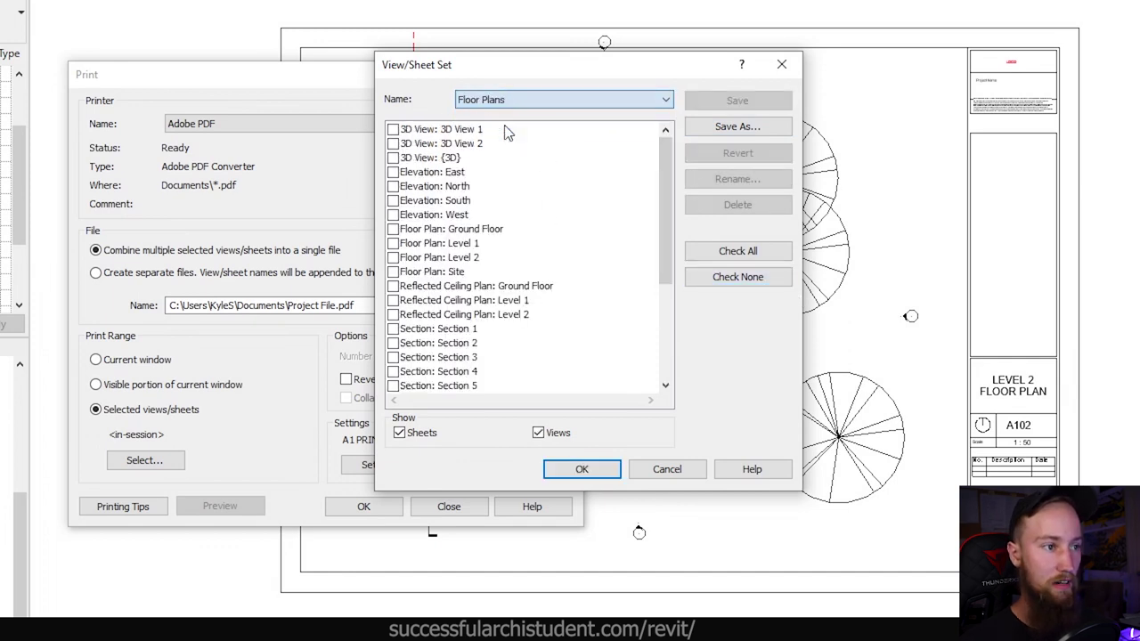
{"action": "left_click", "coordinate": [537, 432]}
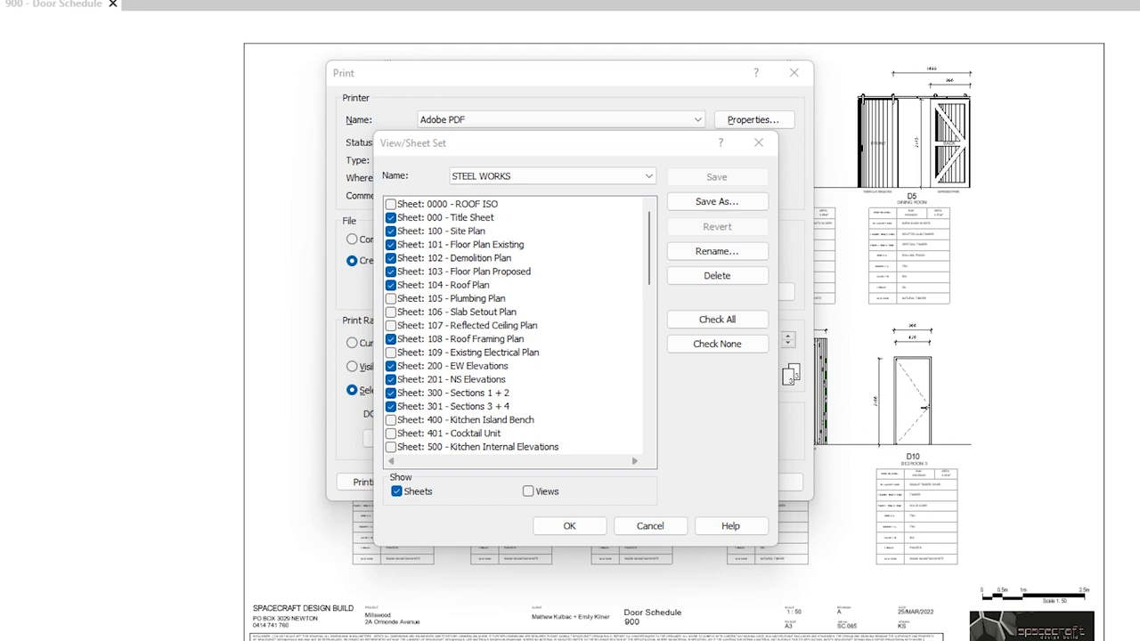
Examine which sheets are checked in the saved sets 3DS ONLY and STEEL WORKS of the example project.
{"action": "left_click", "coordinate": [524, 174]}
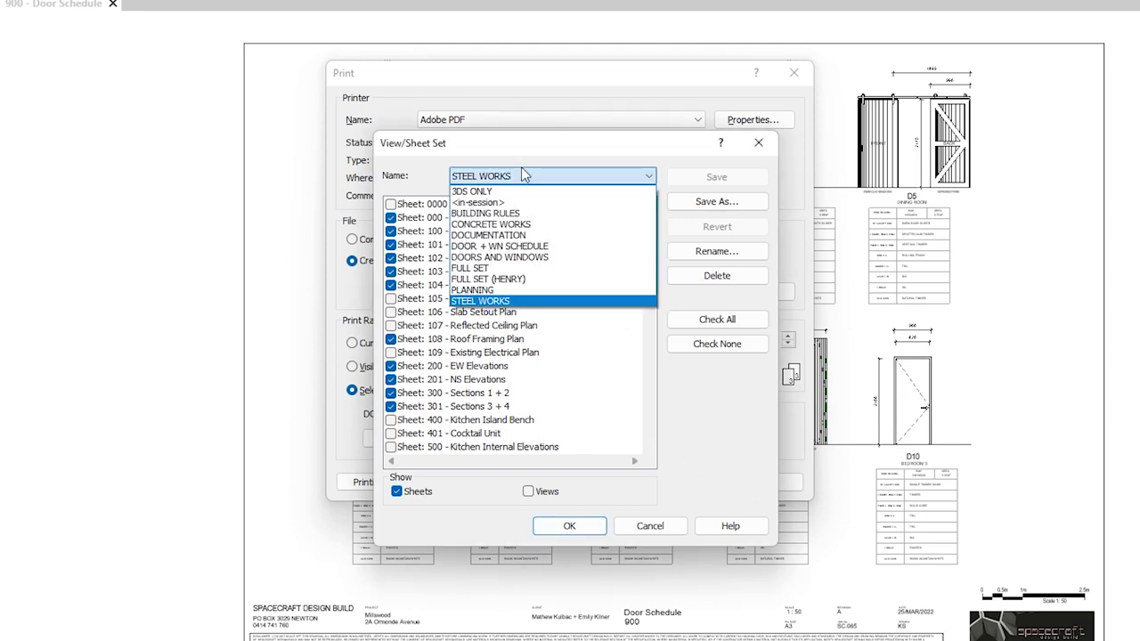
{"action": "left_click", "coordinate": [522, 191]}
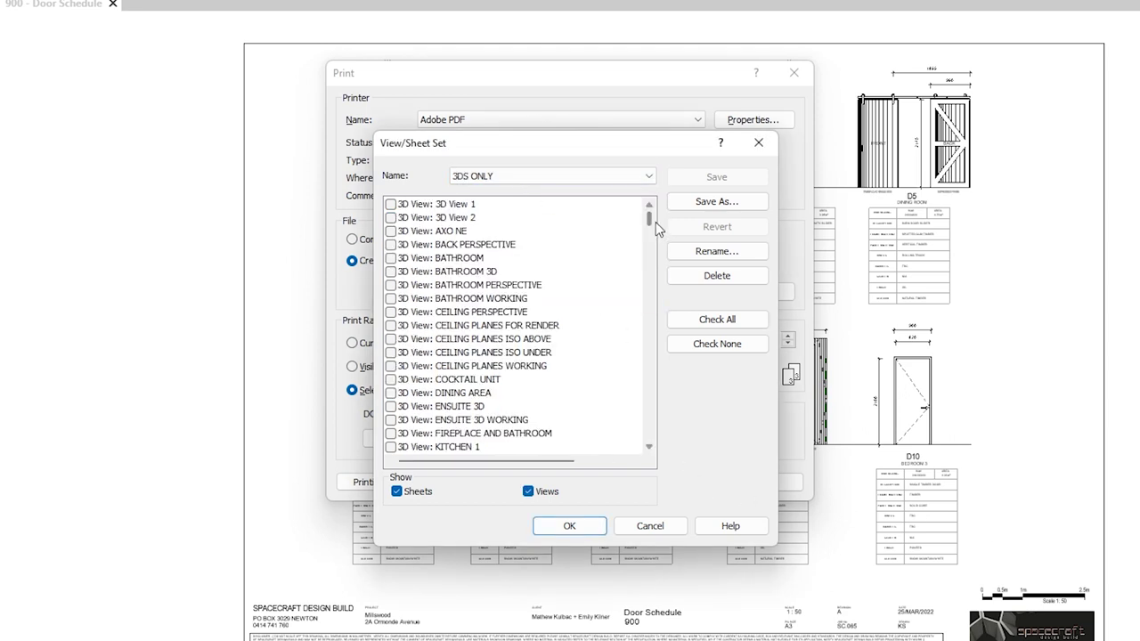
{"action": "left_click_drag", "start_coordinate": [657, 228], "coordinate": [663, 422]}
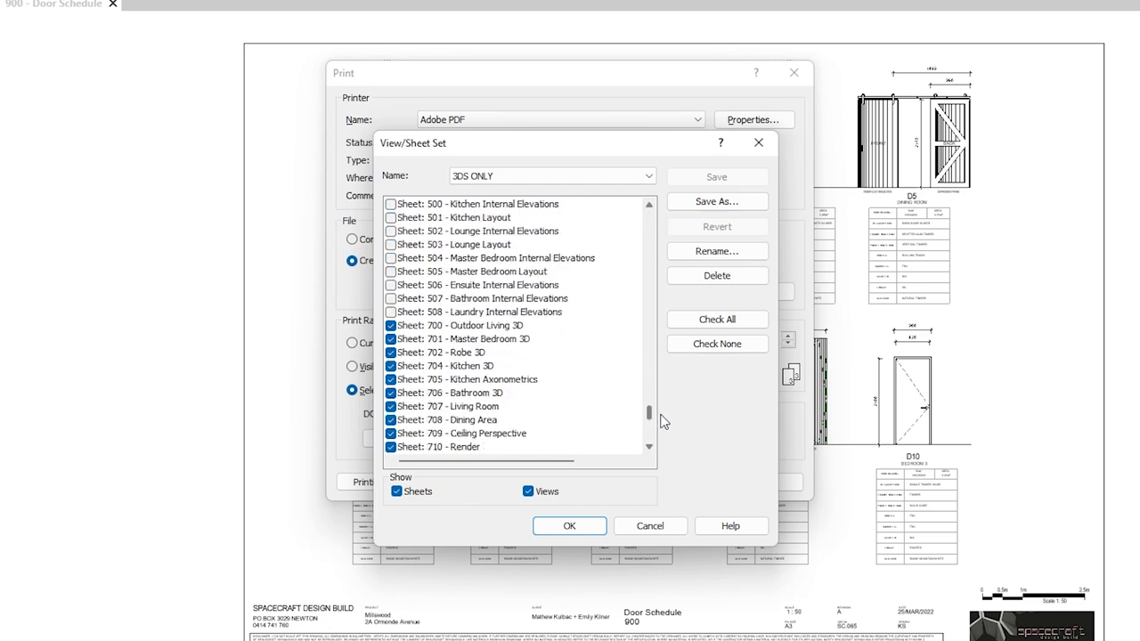
{"action": "scroll", "coordinate": [659, 415], "scroll_direction": "down", "scroll_amount": 3}
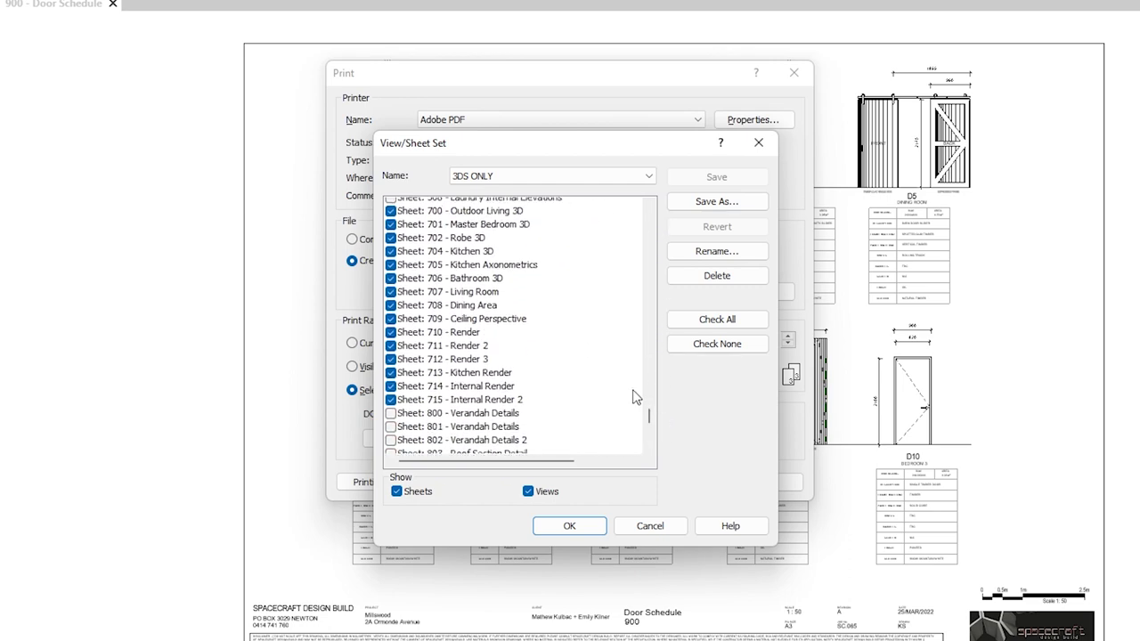
{"action": "scroll", "coordinate": [634, 397], "scroll_direction": "up", "scroll_amount": 1}
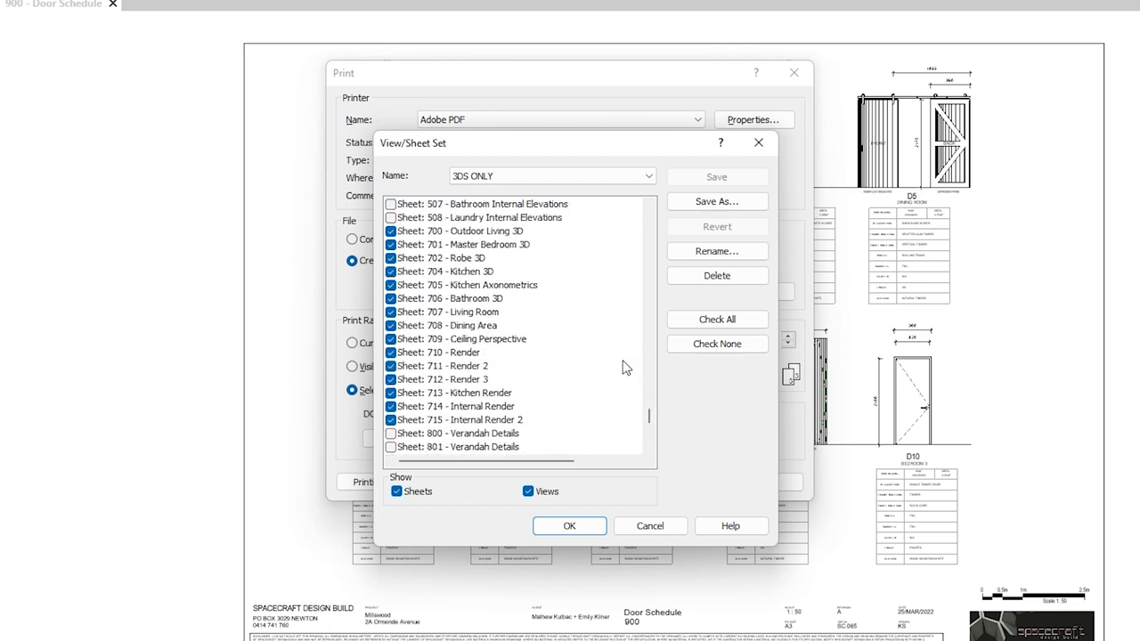
{"action": "left_click", "coordinate": [629, 181]}
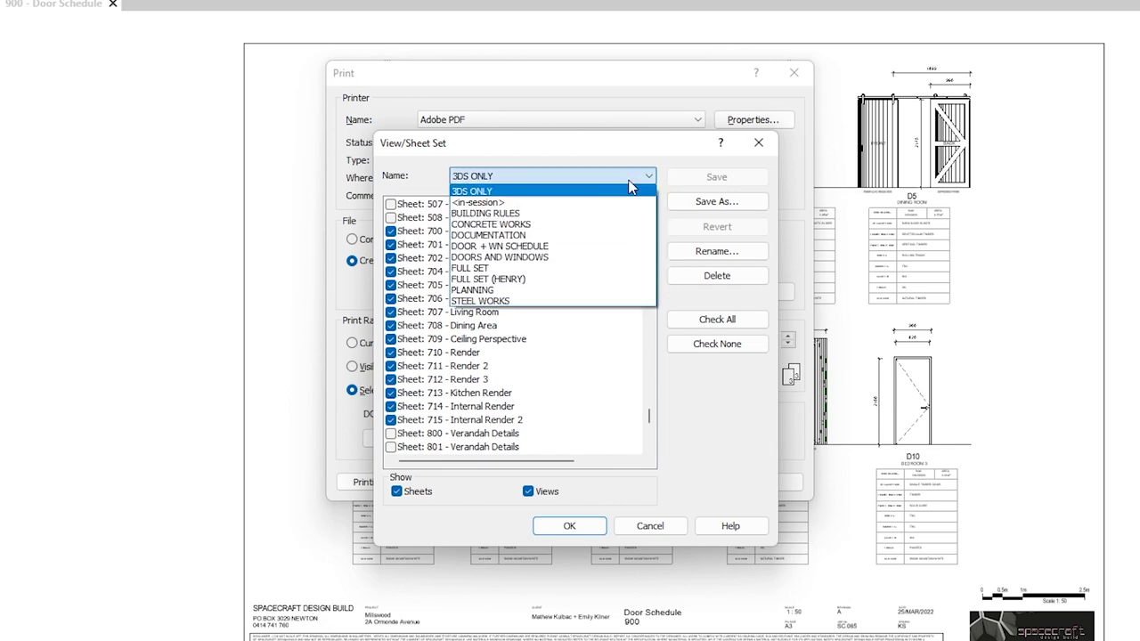
{"action": "left_click", "coordinate": [483, 302]}
{"action": "left_click_drag", "start_coordinate": [647, 230], "coordinate": [639, 392]}
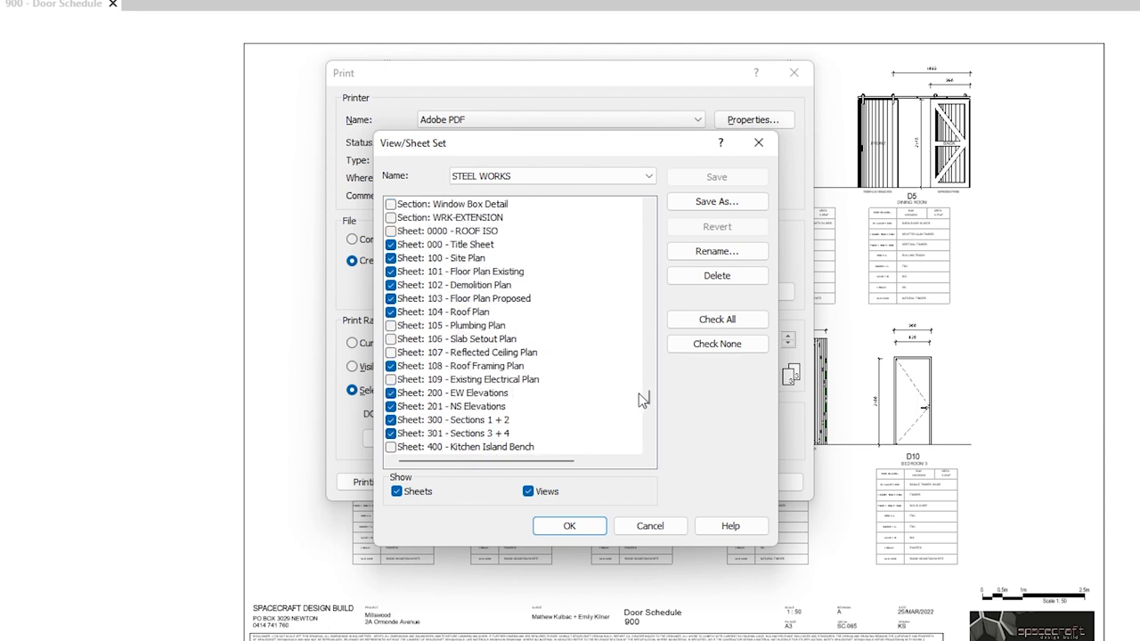
{"action": "scroll", "coordinate": [639, 393], "scroll_direction": "down", "scroll_amount": 15}
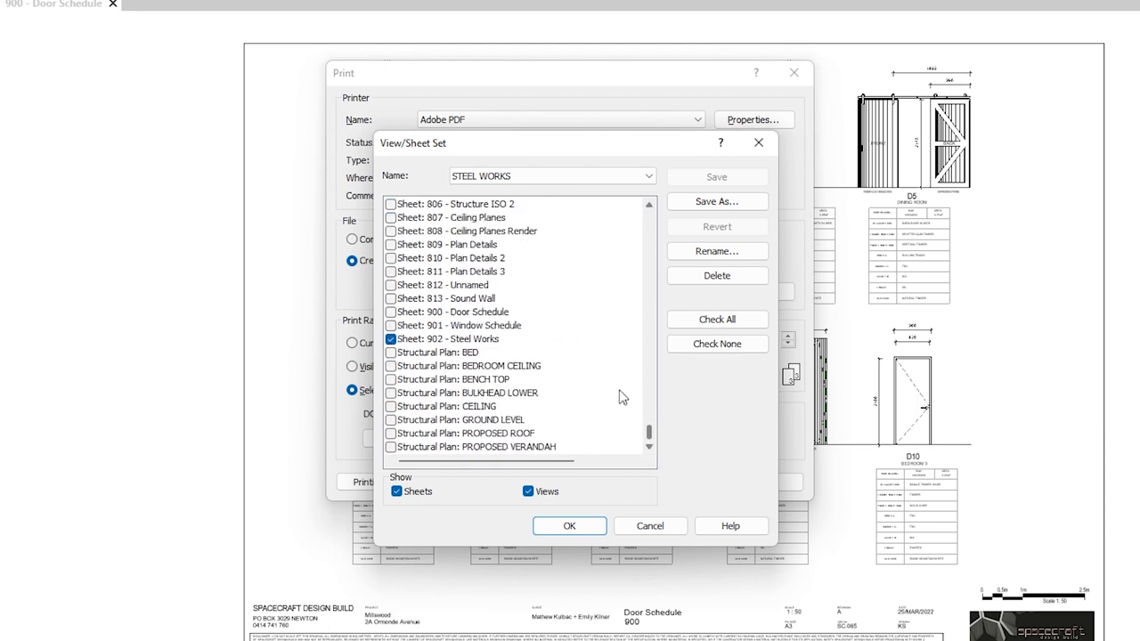
{"action": "left_click", "coordinate": [555, 177]}
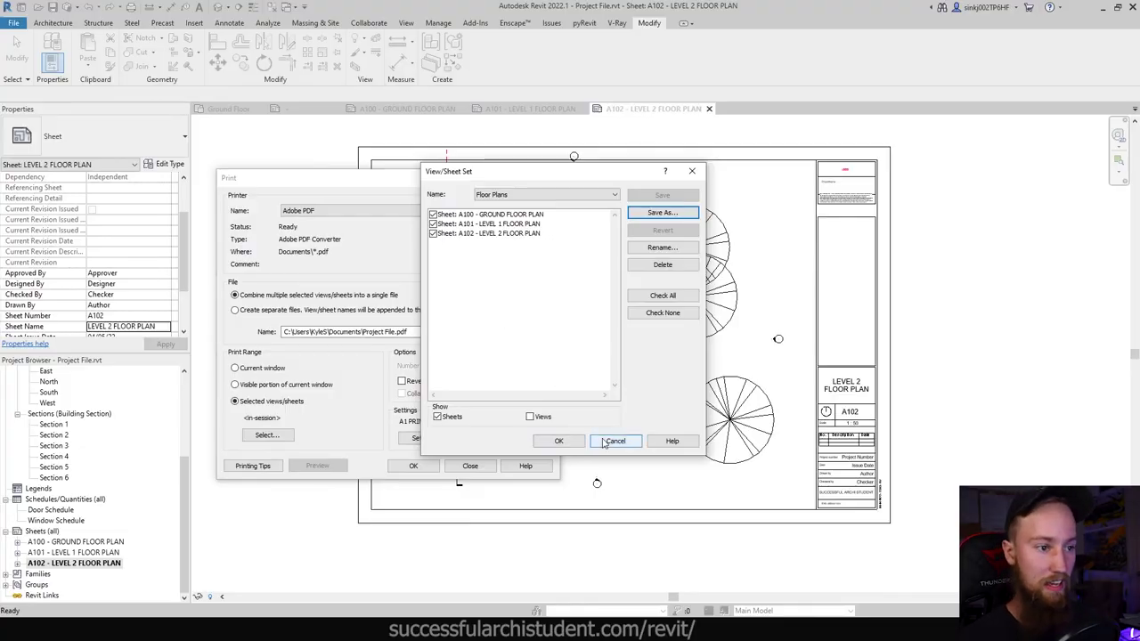
Print the Floor Plans set to Project File.pdf on the Desktop and dismiss the project save reminder.
{"action": "left_click", "coordinate": [558, 441]}
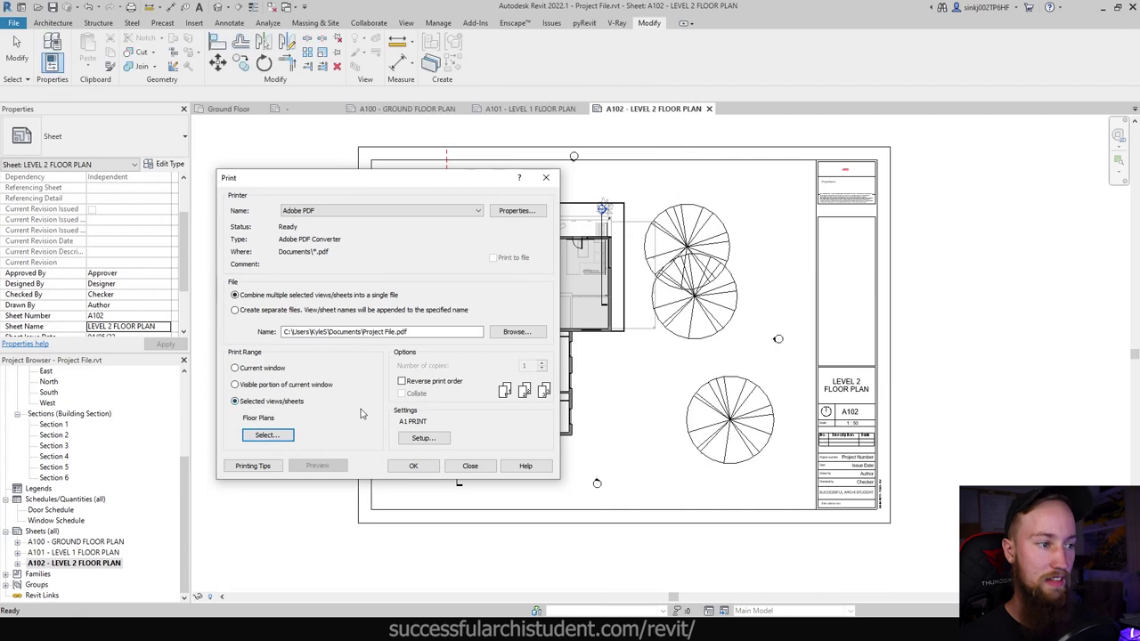
{"action": "left_click", "coordinate": [409, 467]}
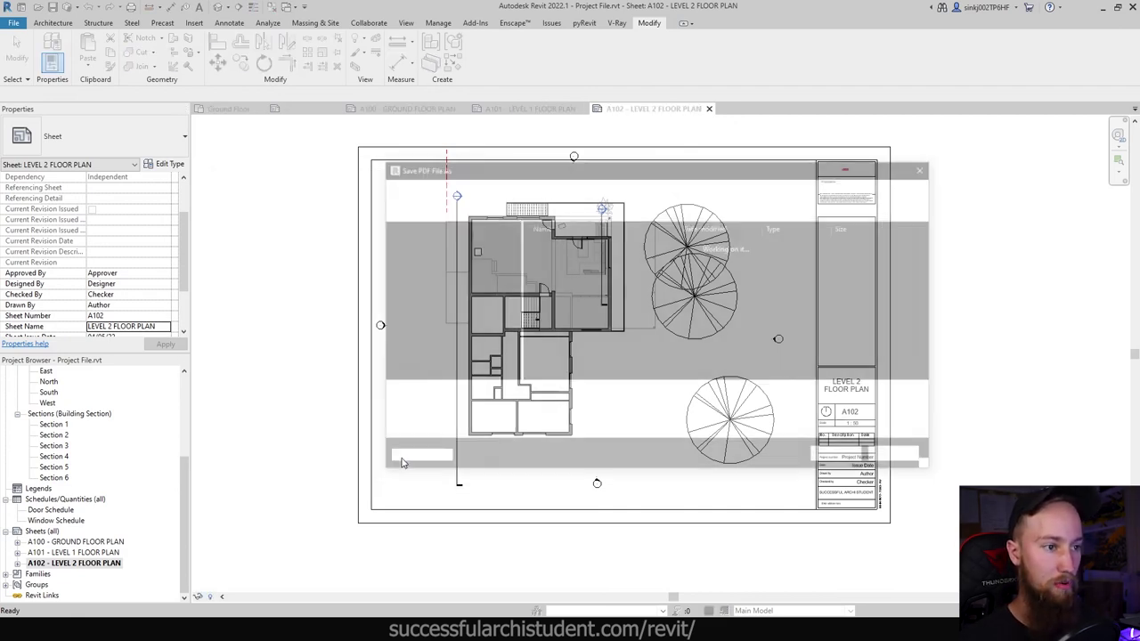
{"action": "key", "text": "Return"}
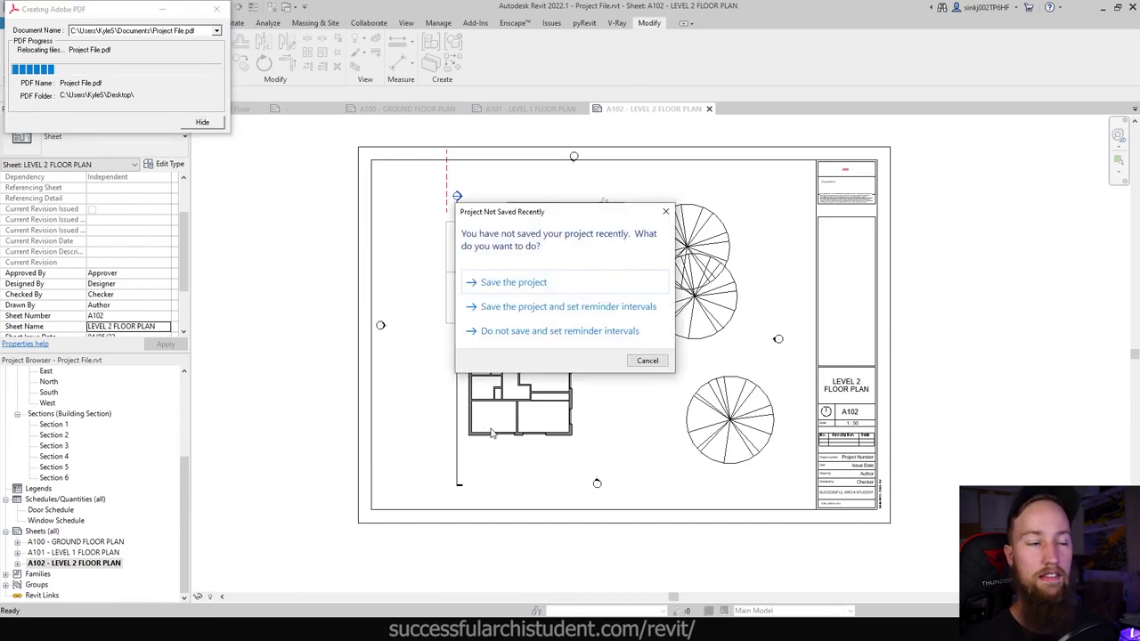
{"action": "key", "text": "Escape"}
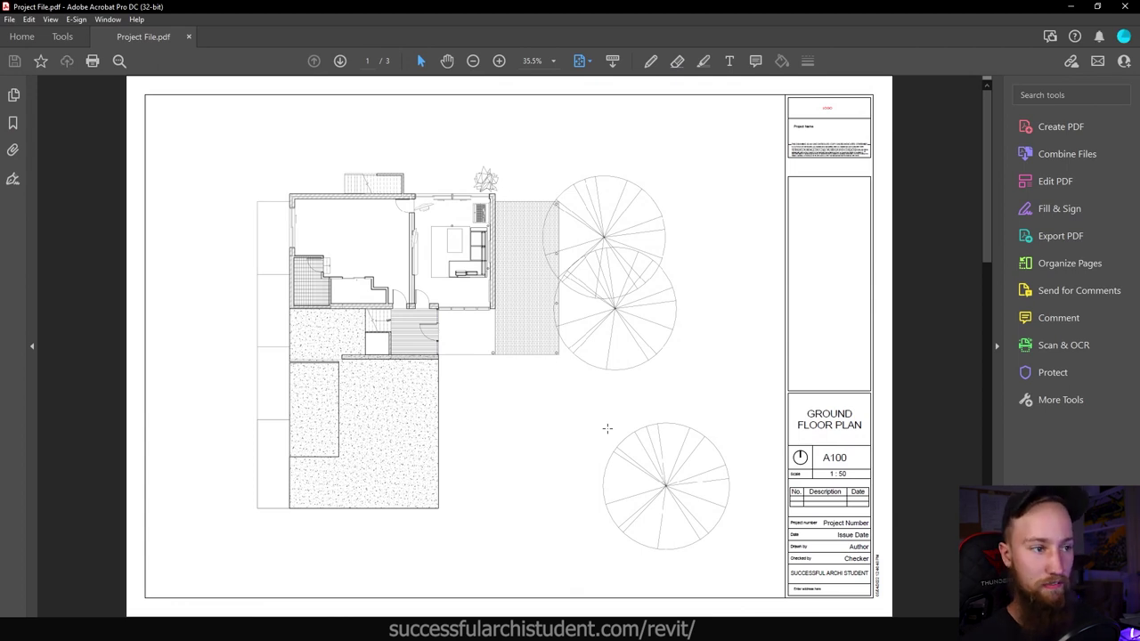
Check the floor plan pages of the printed Project File.pdf in Adobe Acrobat.
{"action": "scroll", "coordinate": [607, 428], "scroll_direction": "down", "scroll_amount": 1}
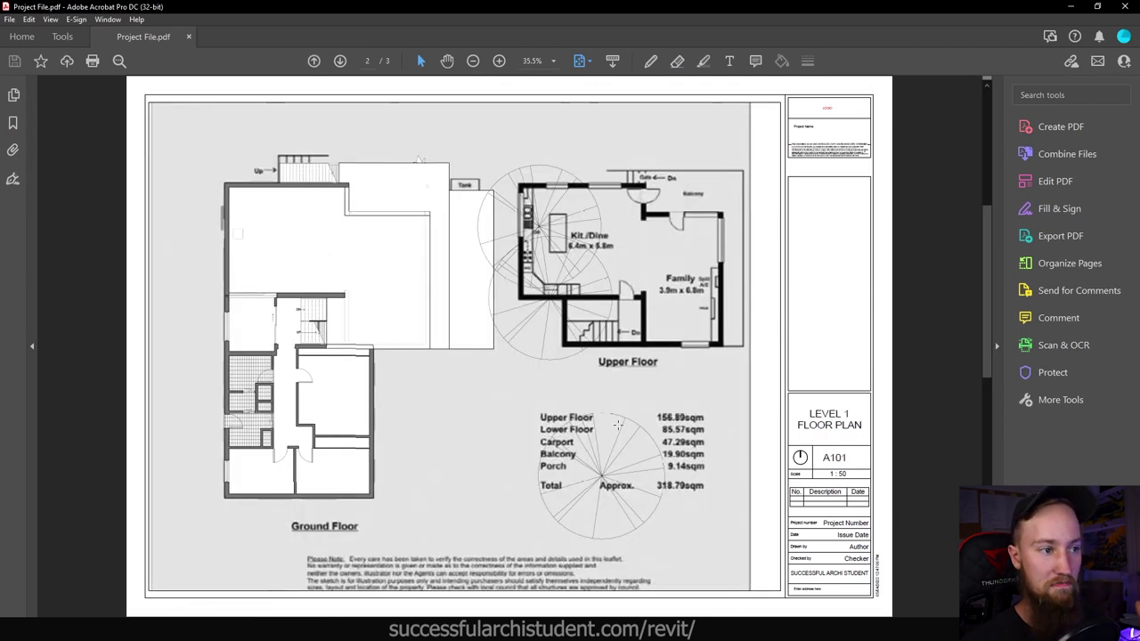